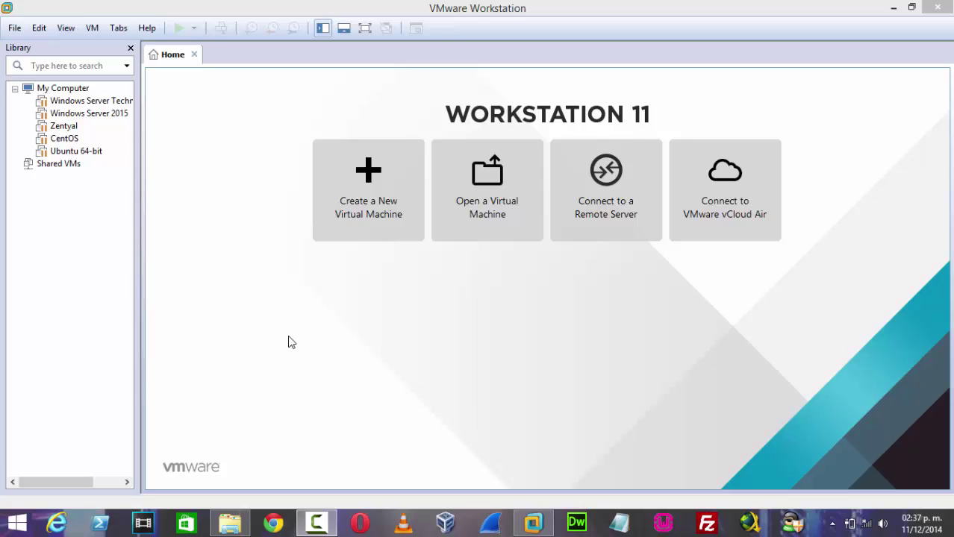
Start a typical new virtual machine set to install the operating system later.
click(368, 214)
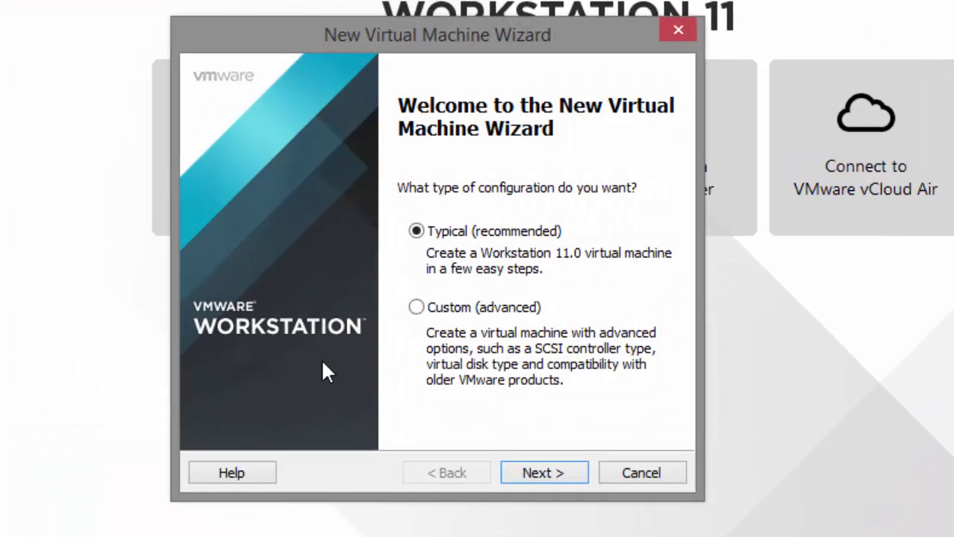
click(544, 474)
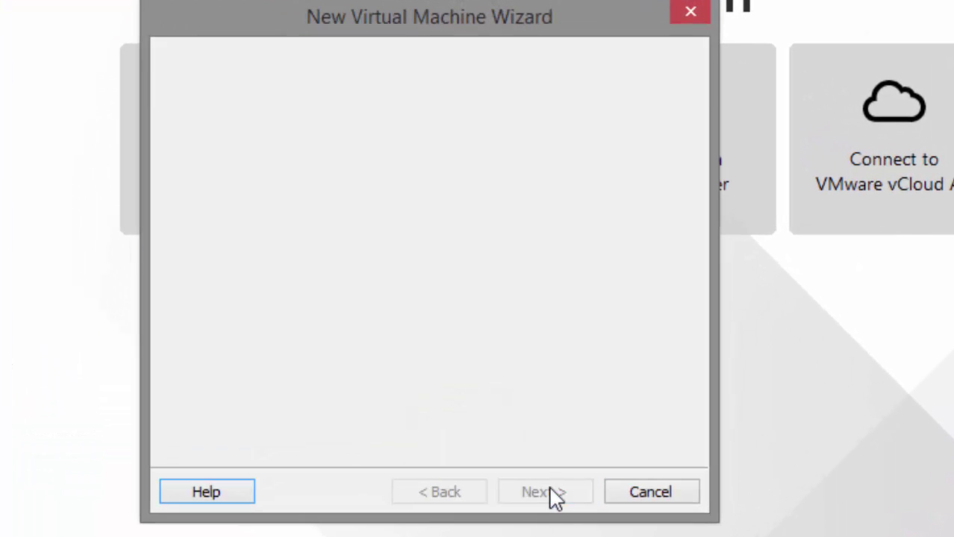
click(294, 289)
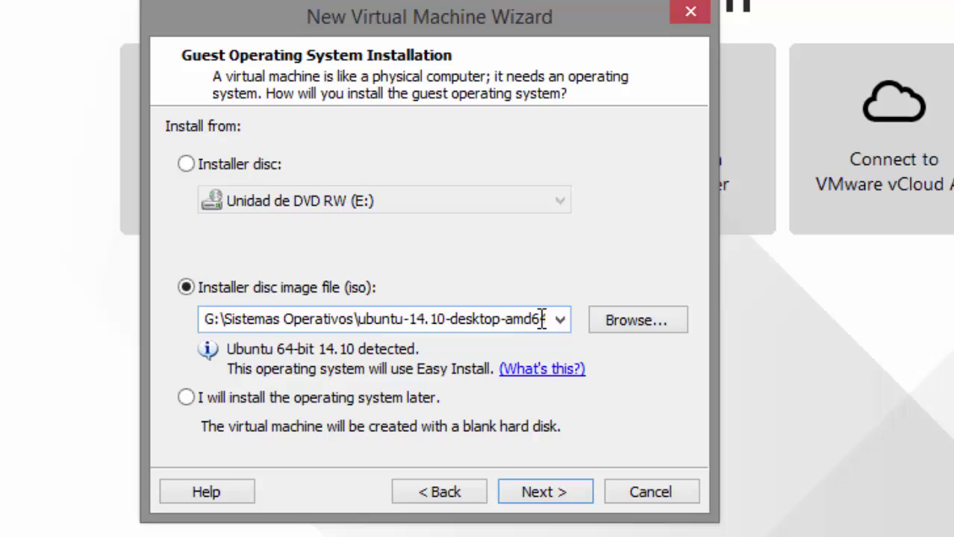
click(683, 340)
double_click(500, 387)
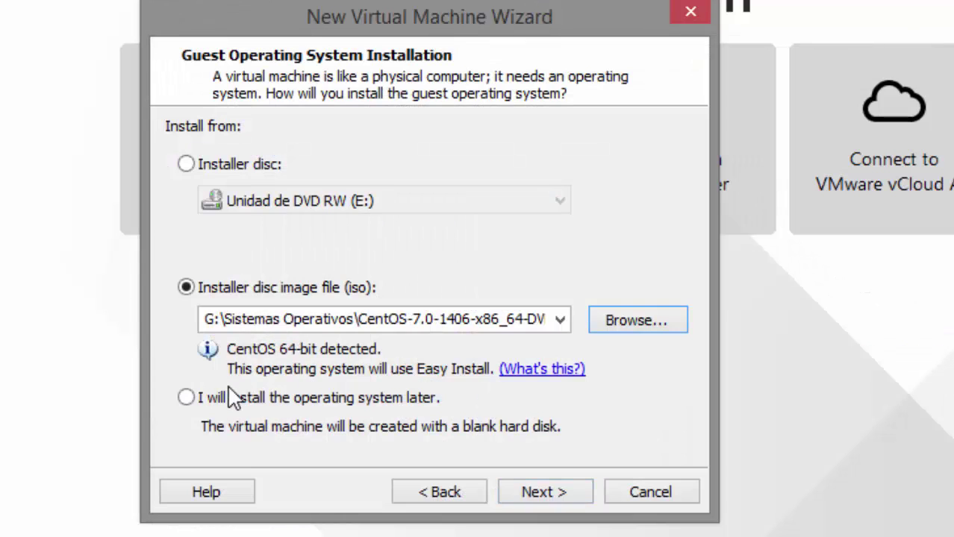
click(186, 398)
click(531, 492)
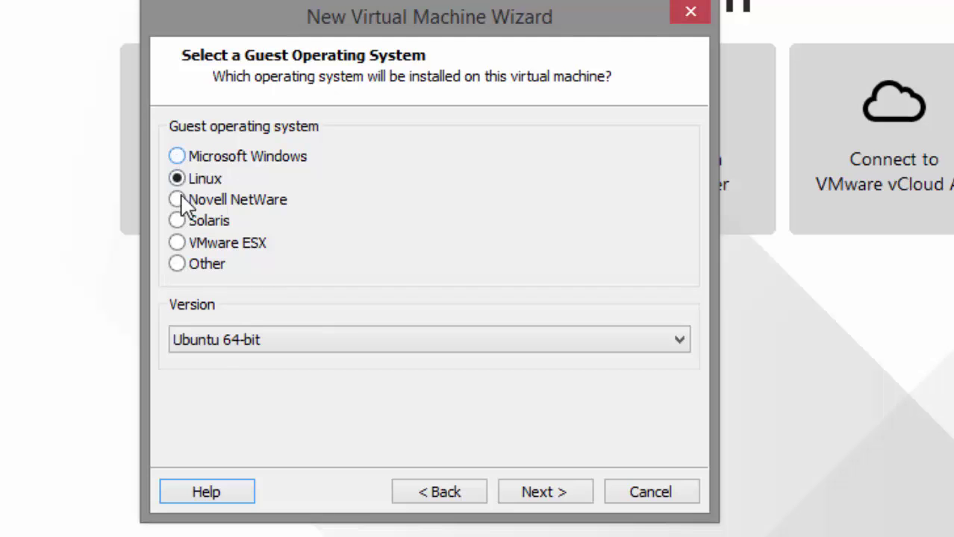
Choose Linux with version CentOS 64-bit as the guest operating system.
click(212, 343)
scroll(307, 51, up, 8)
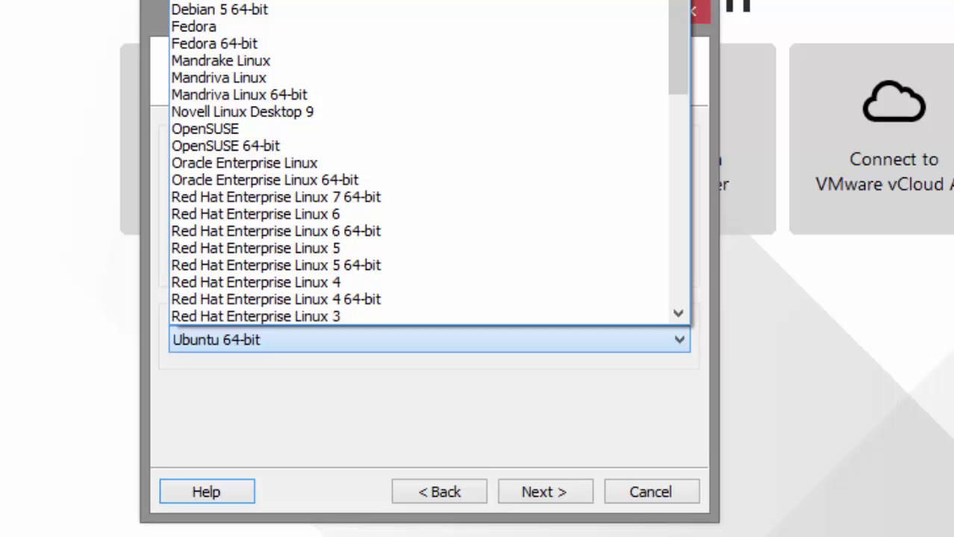
click(224, 0)
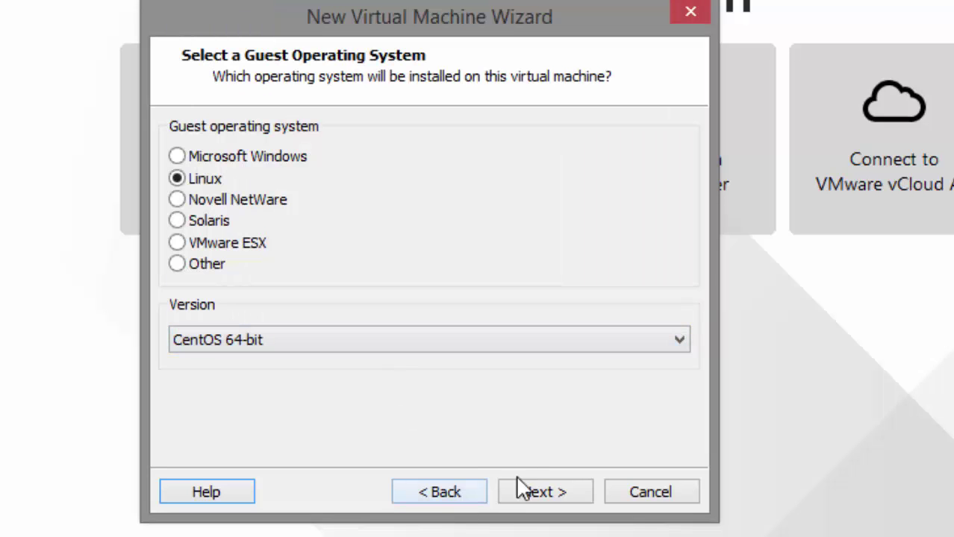
Rename the virtual machine to 'CentOS 7'.
click(541, 492)
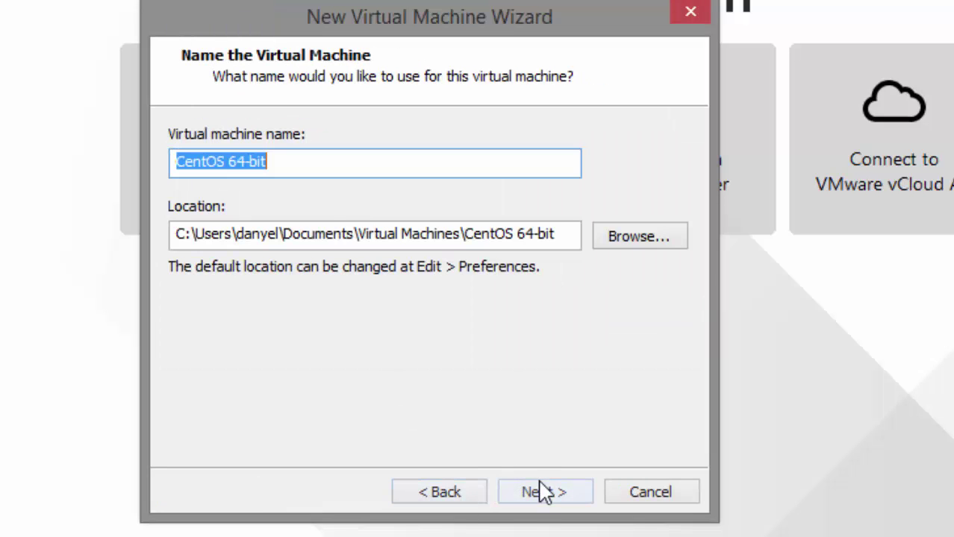
double_click(359, 174)
key(BackSpace)
key(BackSpace)
key(BackSpace)
key(BackSpace)
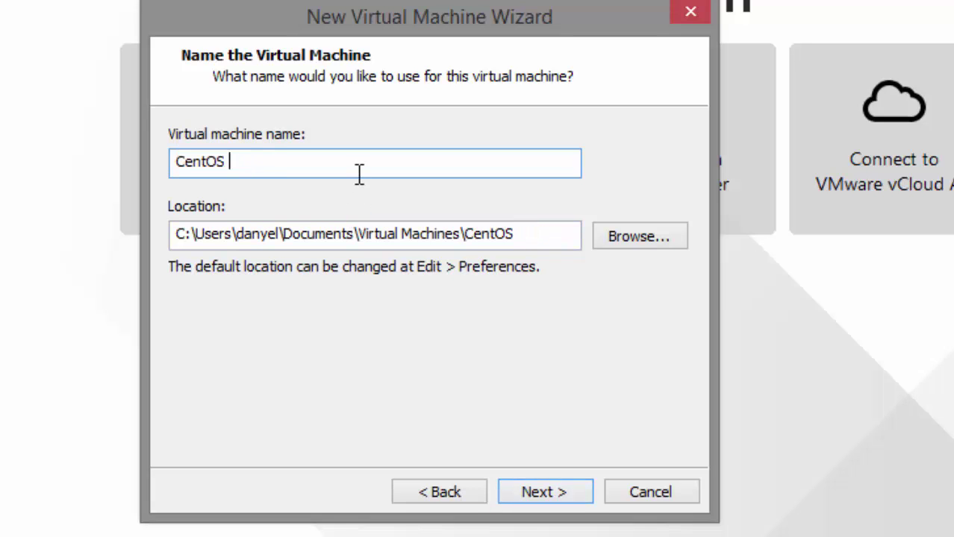
text(7)
Accept the 20 GB split virtual disk and bring up Customize Hardware.
click(539, 498)
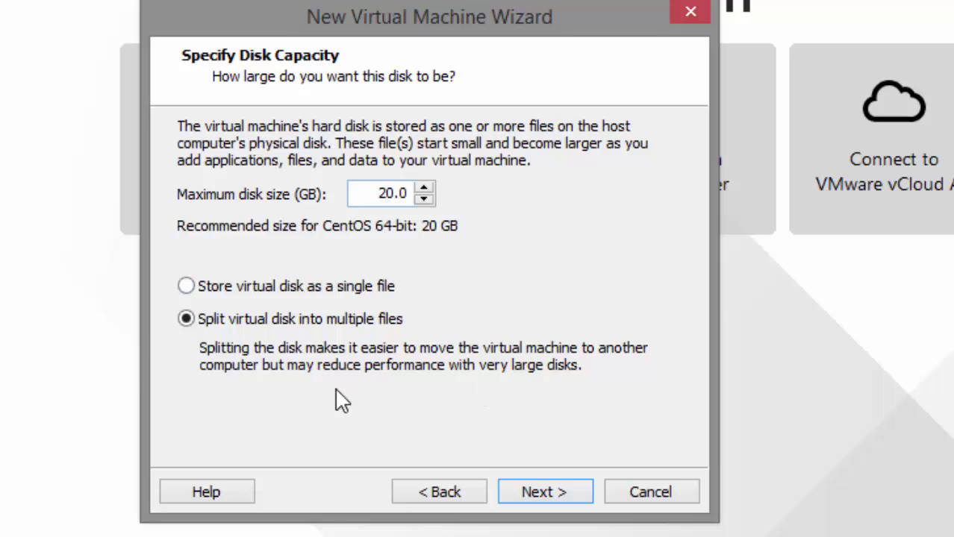
click(540, 494)
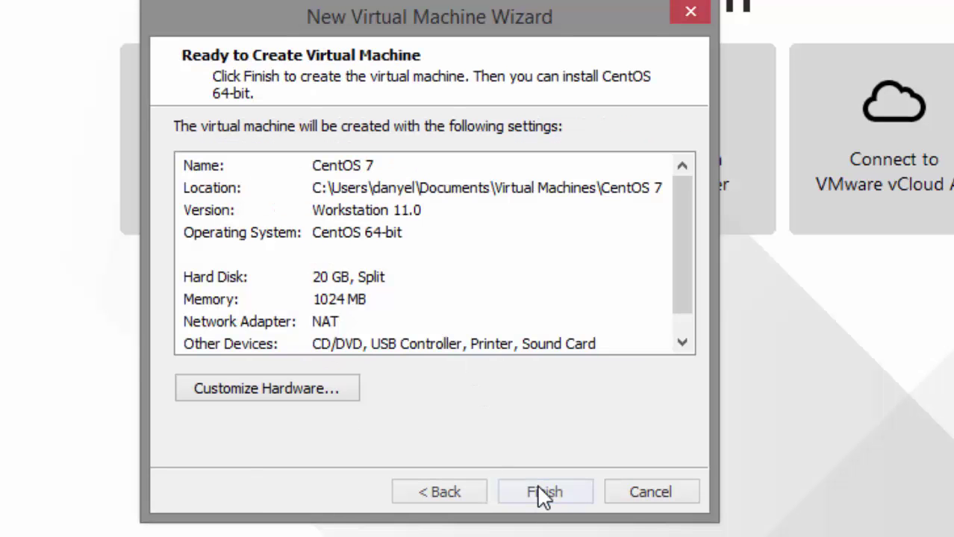
click(272, 392)
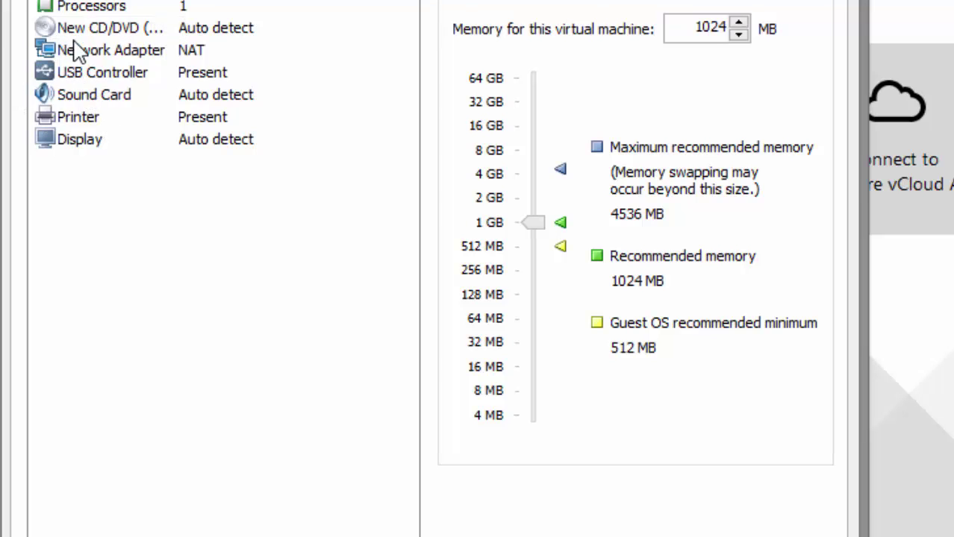
Point the CD/DVD drive at the CentOS-7.0-1406-x86_64-DVD ISO image and close hardware settings.
click(94, 28)
click(534, 134)
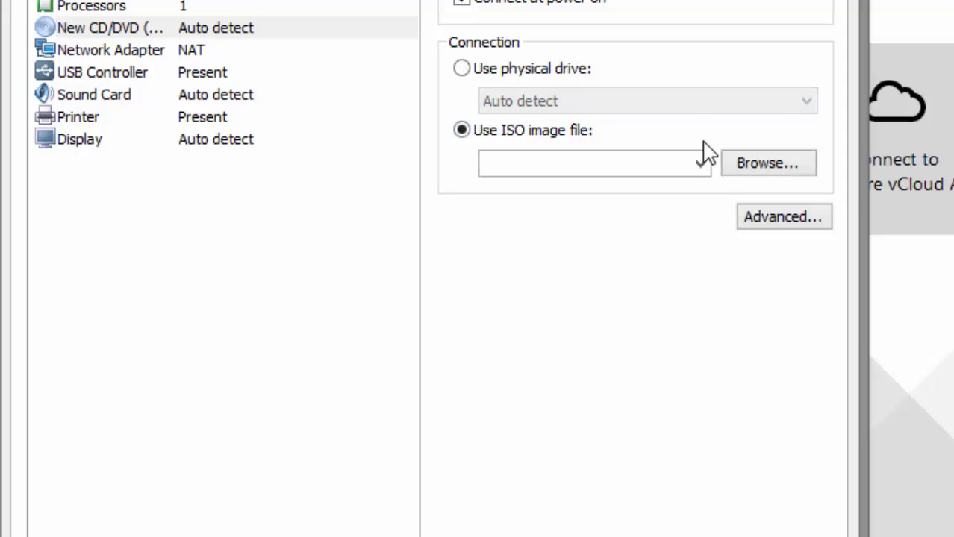
click(761, 164)
click(422, 266)
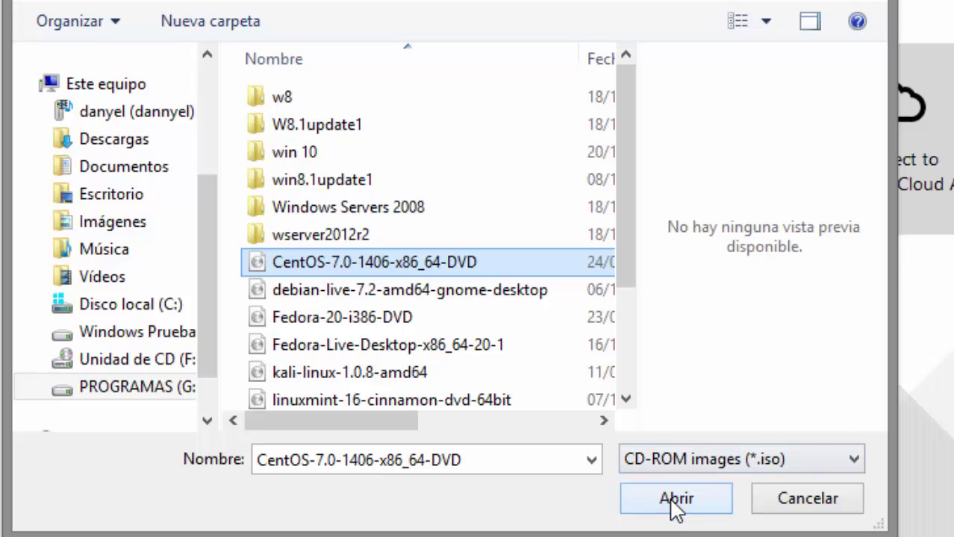
click(676, 501)
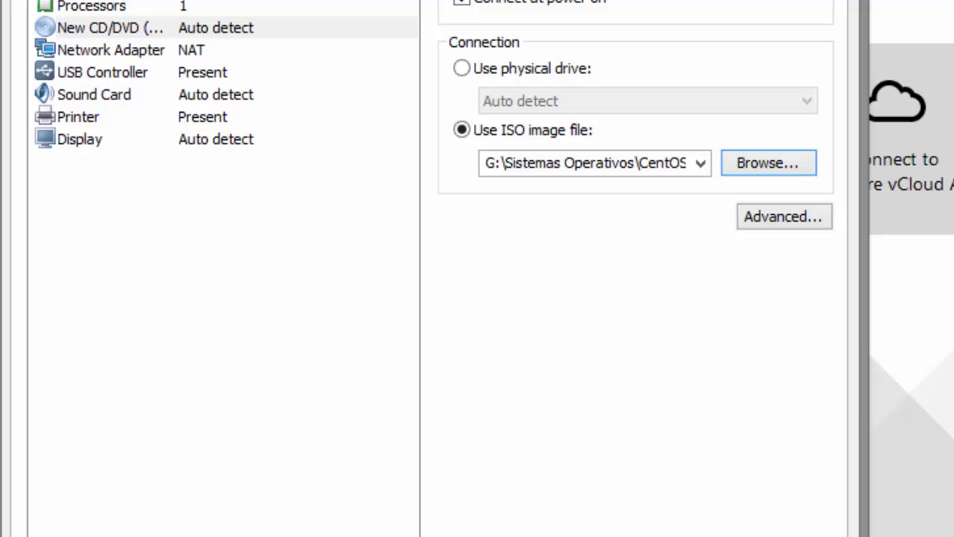
key(Return)
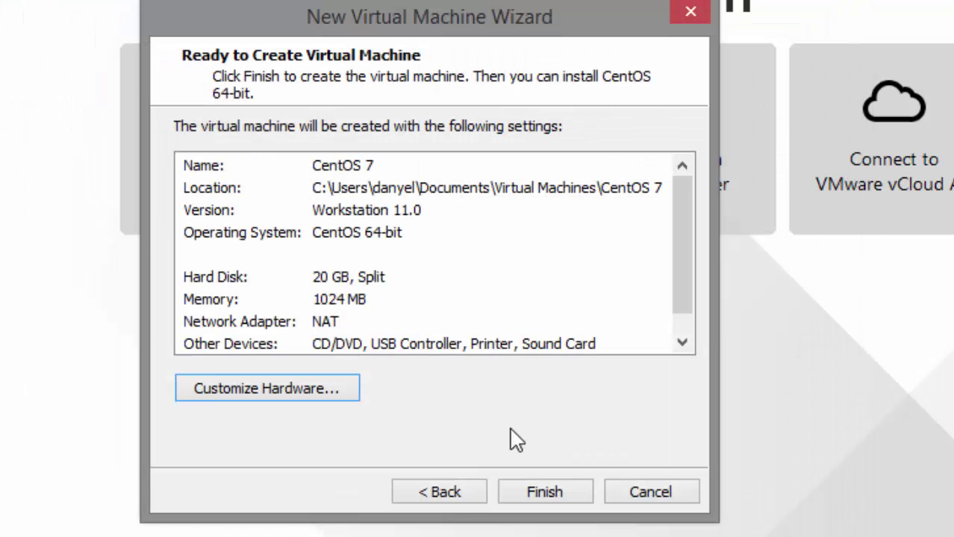
Finish the wizard and power on the CentOS 7 virtual machine.
click(527, 494)
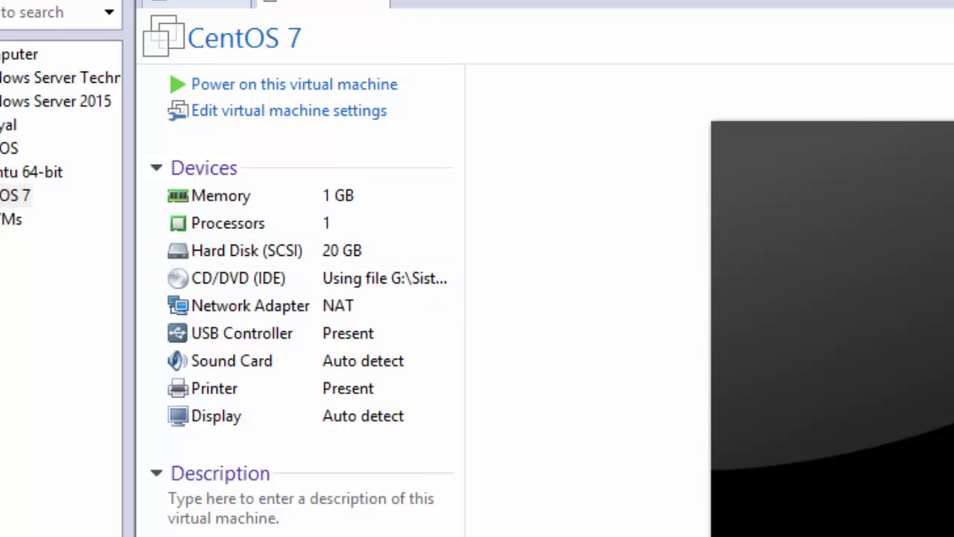
click(267, 86)
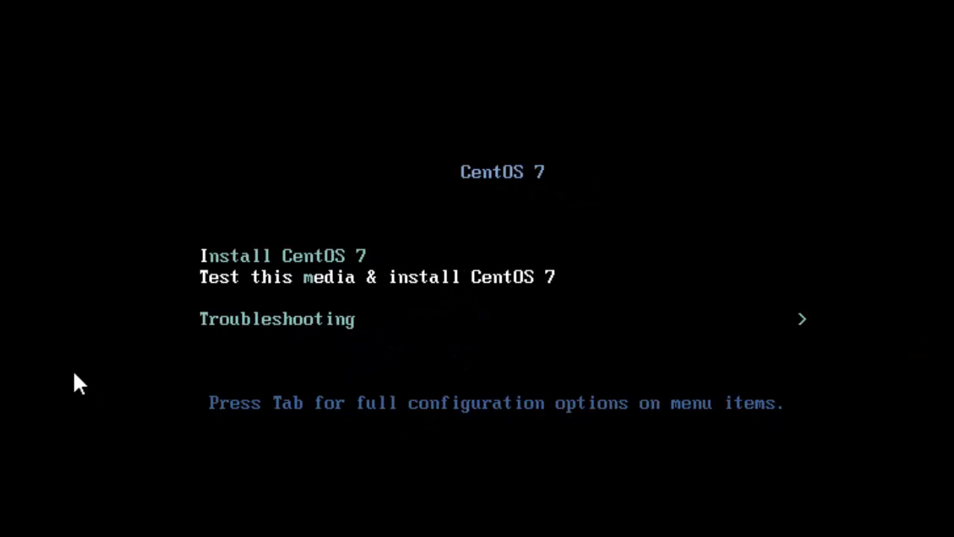
Boot the 'Test this media & install CentOS 7' entry from the boot menu.
click(488, 377)
key(Down)
key(Up)
key(Return)
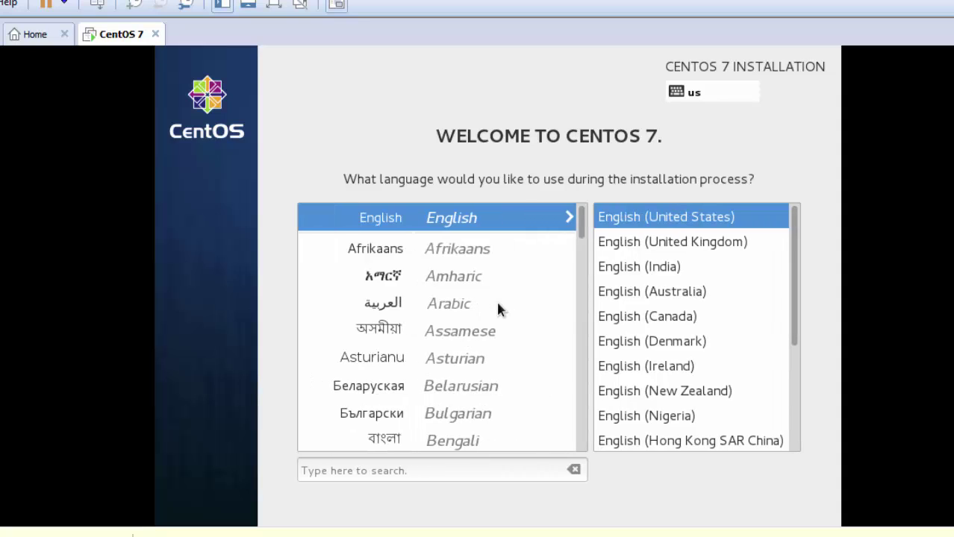
In full screen, choose Español (México) as the installer language and continue.
click(273, 4)
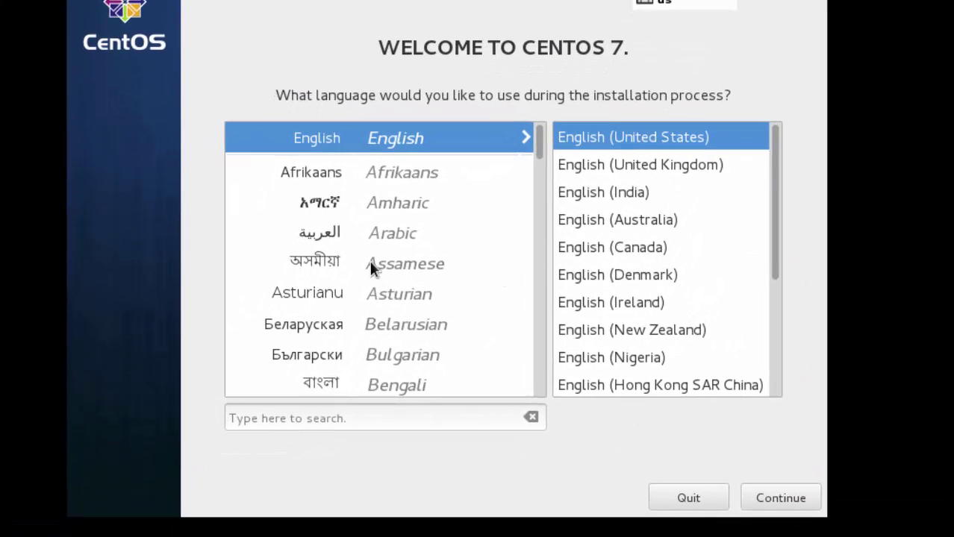
click(415, 264)
key(Down)
key(Down)
key(Down)
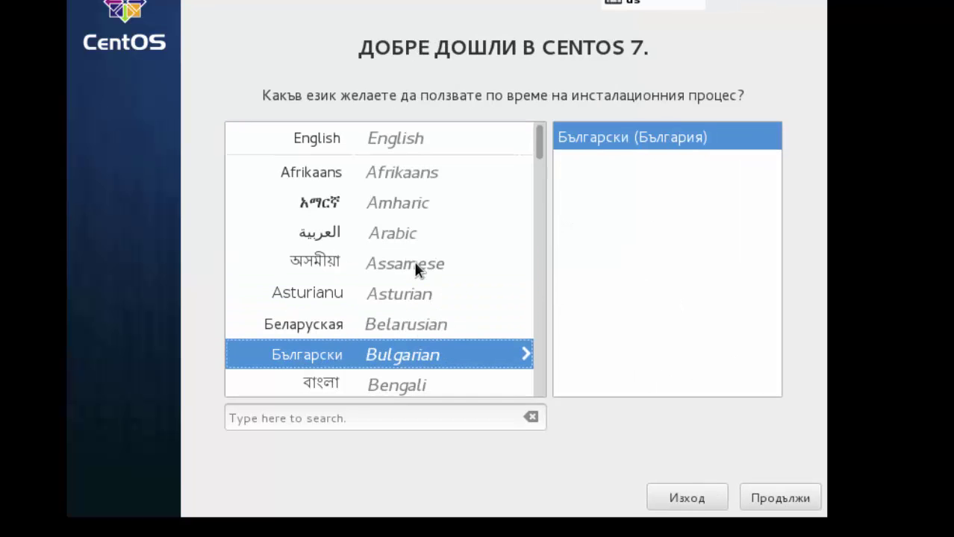
key(Down)
key(Down)
key(Down)
key(Down)
key(Down)
key(Down)
key(Down)
key(Down)
key(Down)
key(Down)
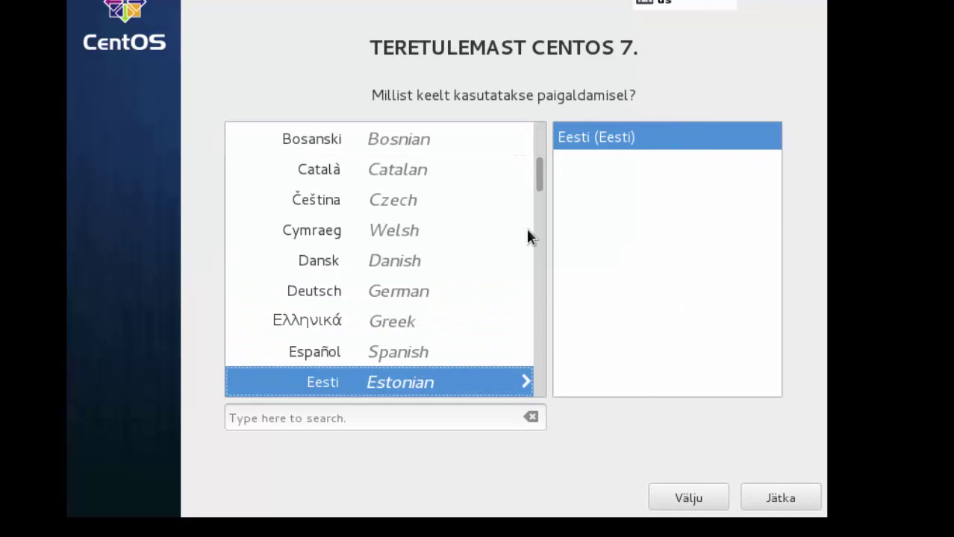
mouse_move(537, 187)
mouse_down()
mouse_move(542, 145)
mouse_move(543, 194)
mouse_up()
click(415, 256)
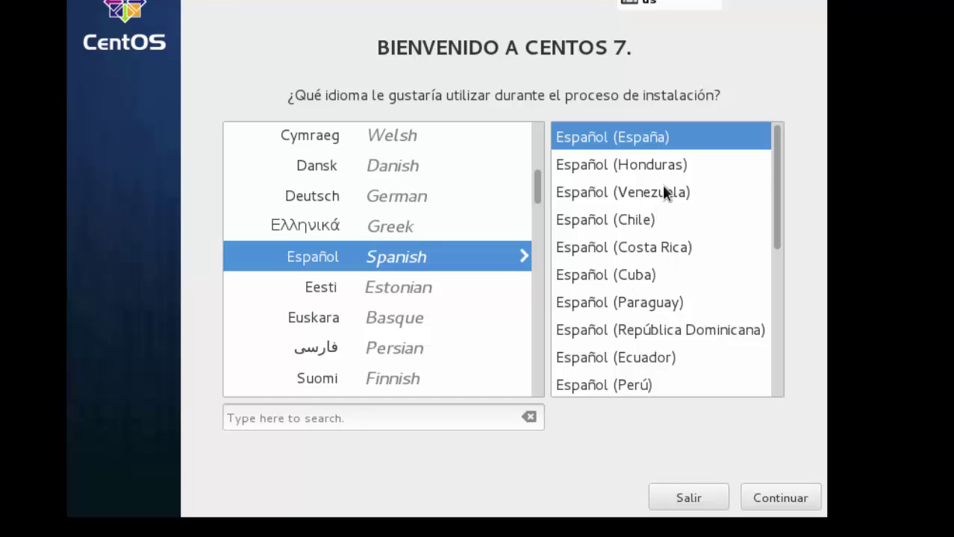
drag(776, 154, 777, 234)
click(660, 298)
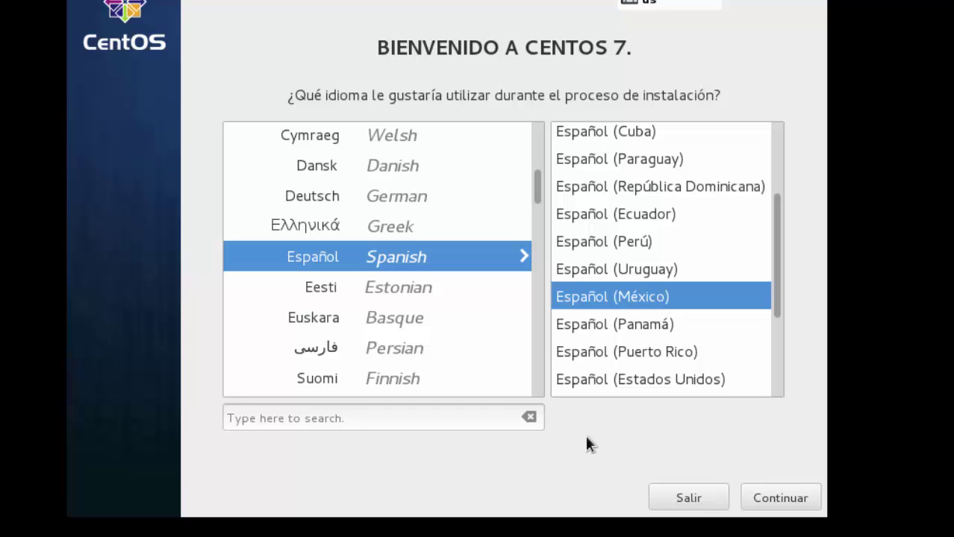
click(786, 494)
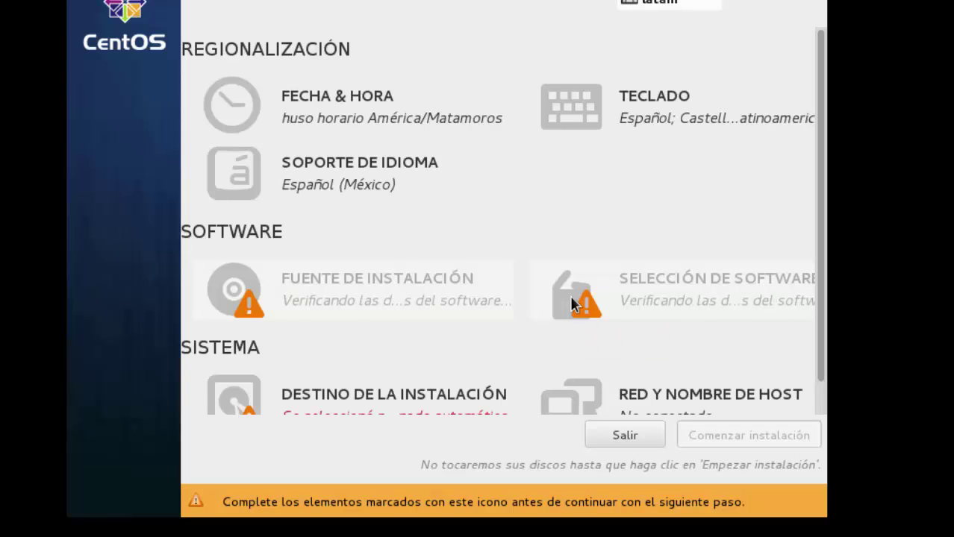
Set the time zone to América/Ciudad de México and select the Español latinoamericano keyboard layout.
click(364, 106)
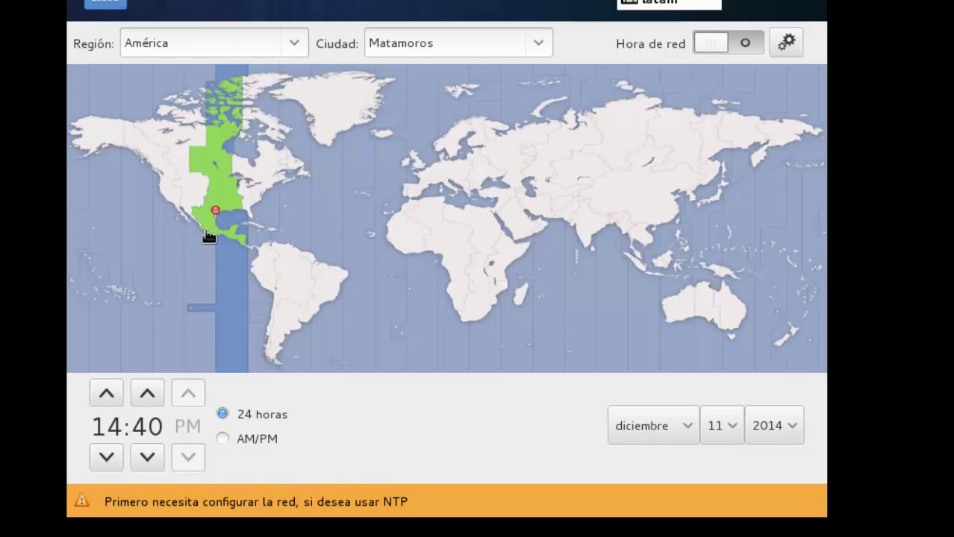
click(209, 234)
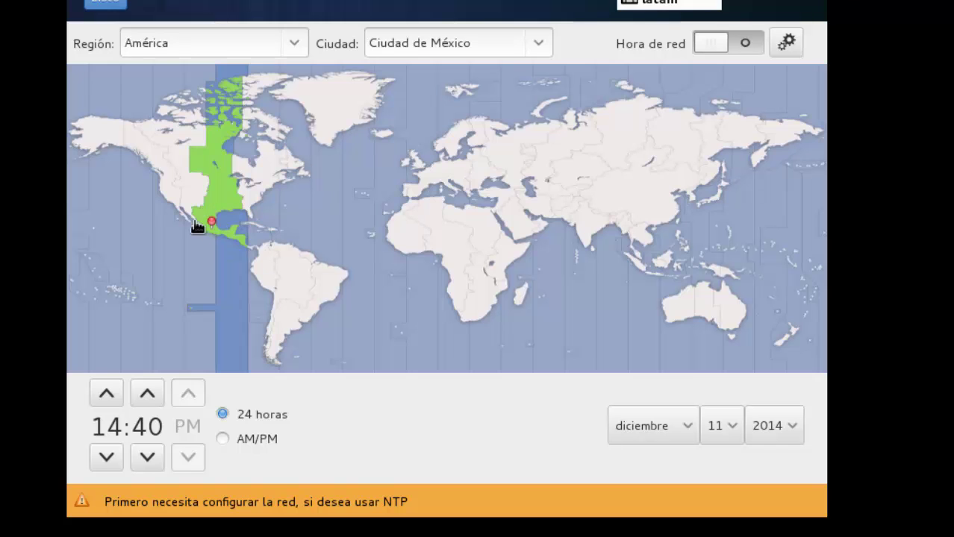
click(539, 44)
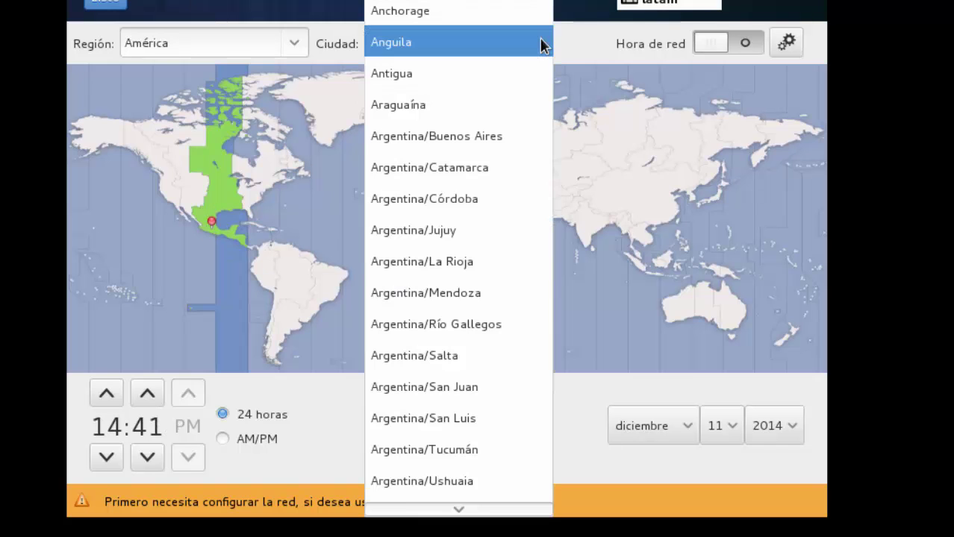
click(600, 43)
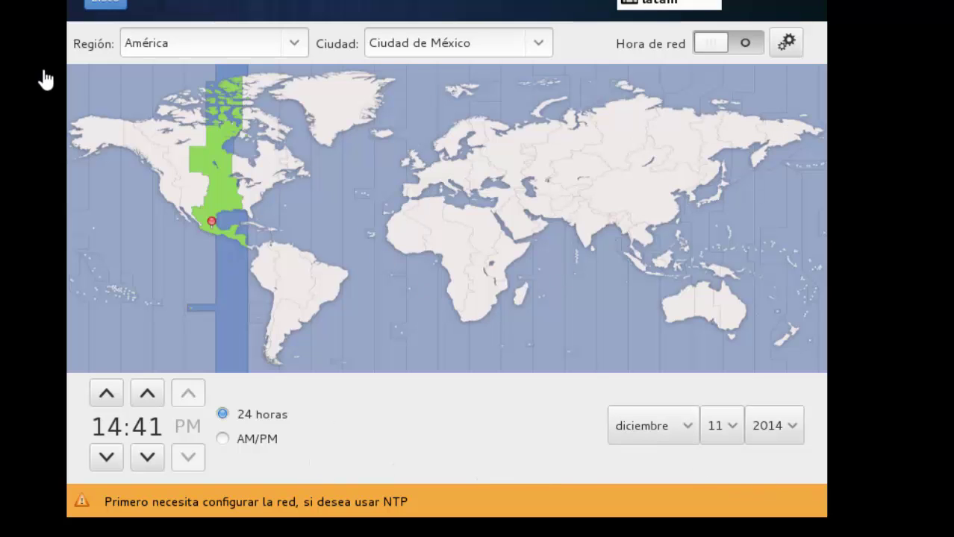
click(101, 3)
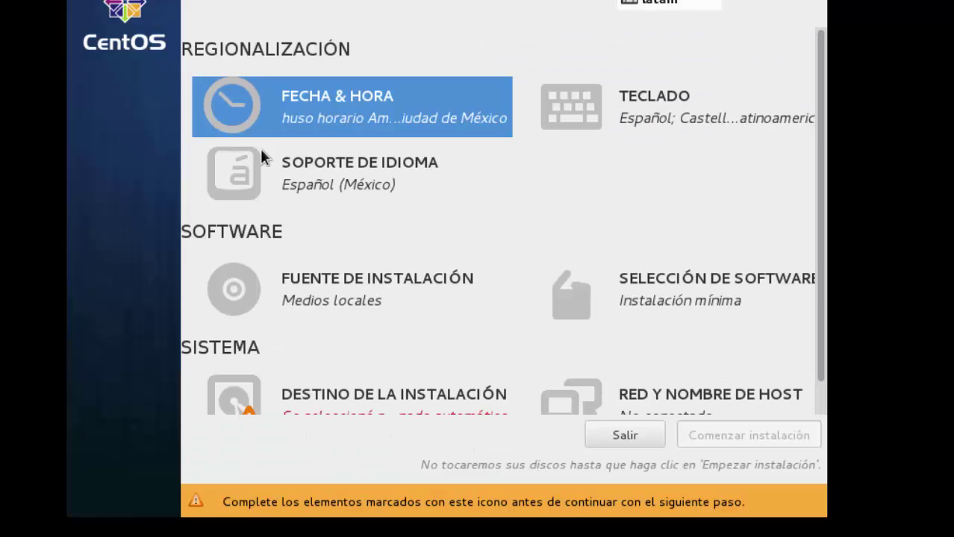
click(630, 123)
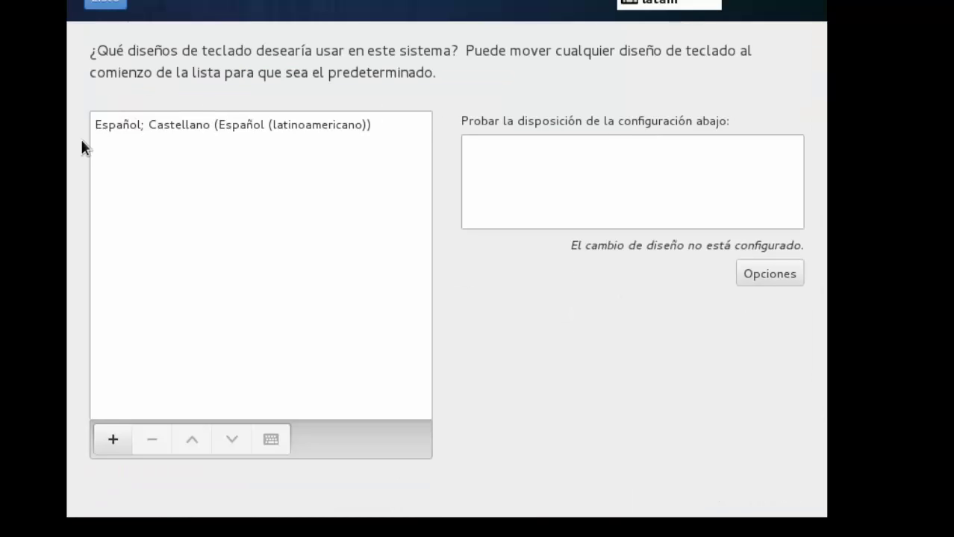
click(182, 131)
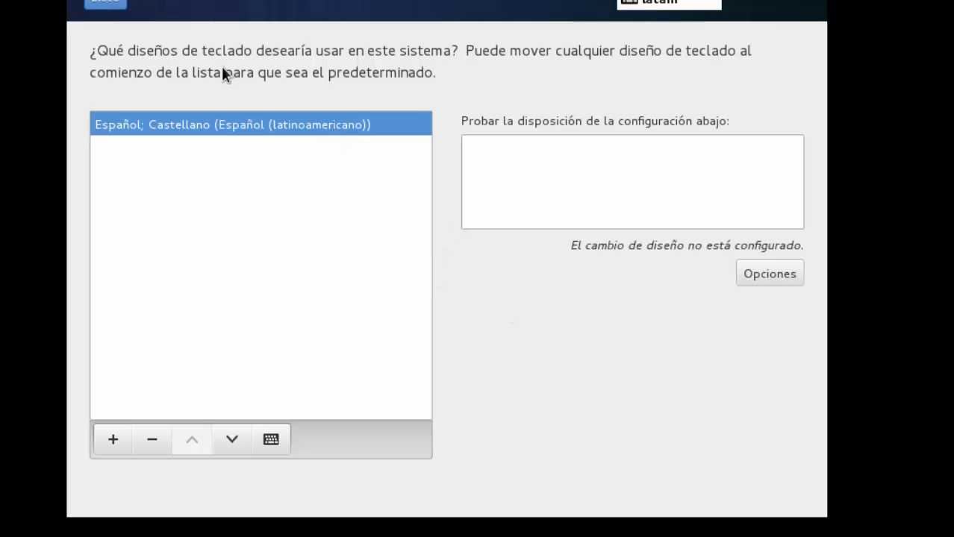
Confirm the keyboard layout, Español (México) language support and the local installation media.
click(86, 2)
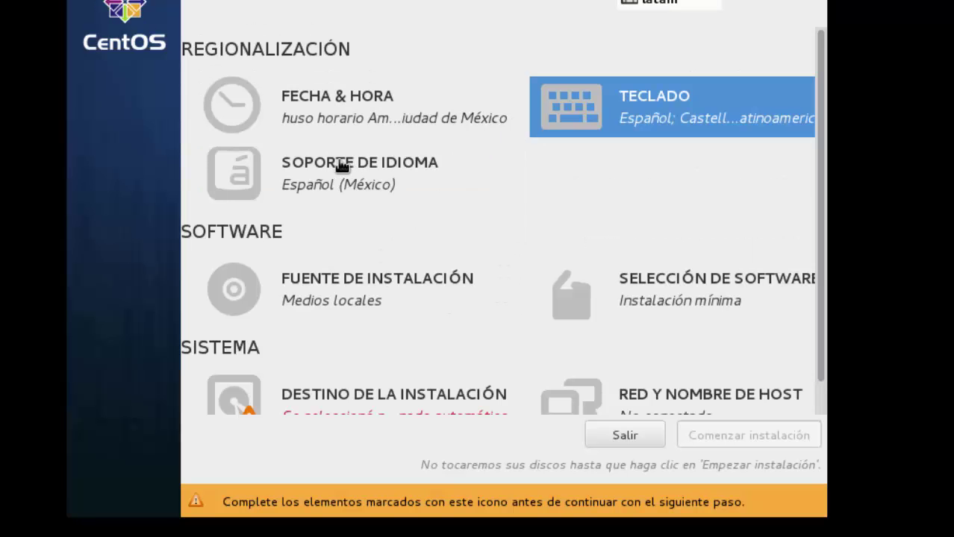
click(286, 192)
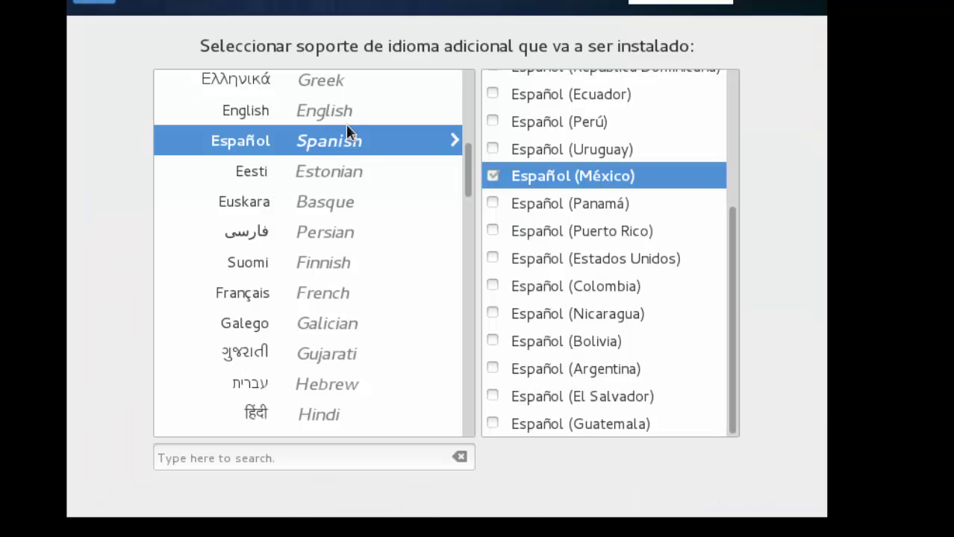
click(80, 3)
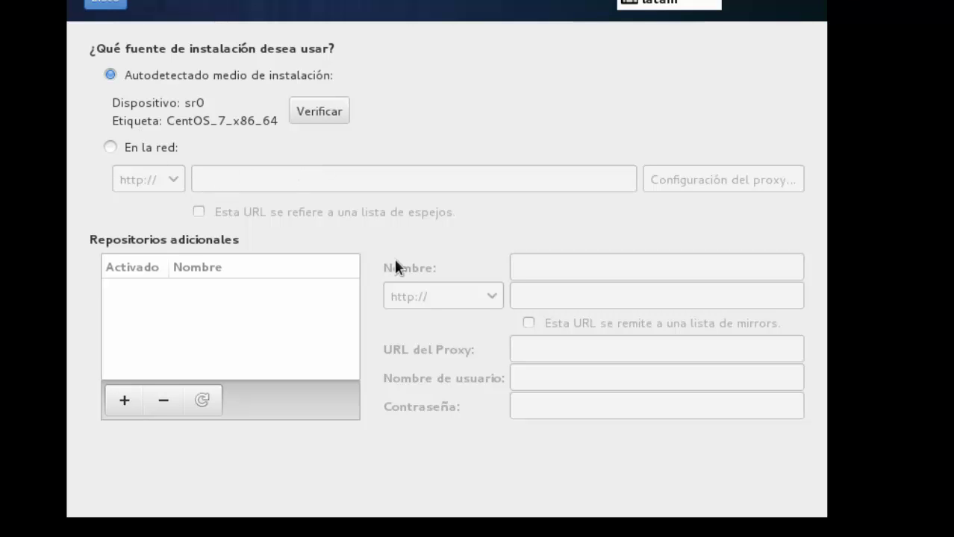
click(106, 4)
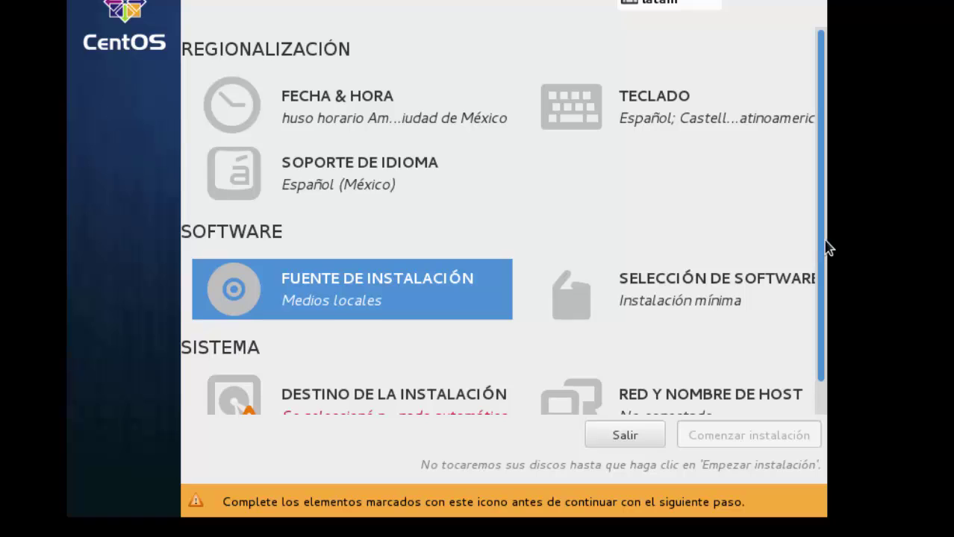
scroll(826, 247, down, 1)
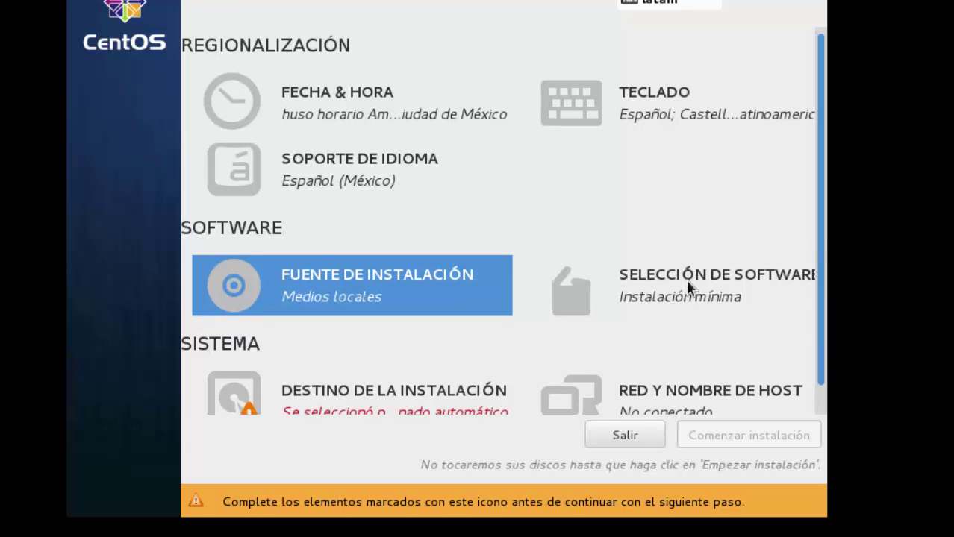
scroll(680, 282, down, 1)
Select Desarrollo y estación de trabajo Creativa in the Entorno Base list.
click(619, 265)
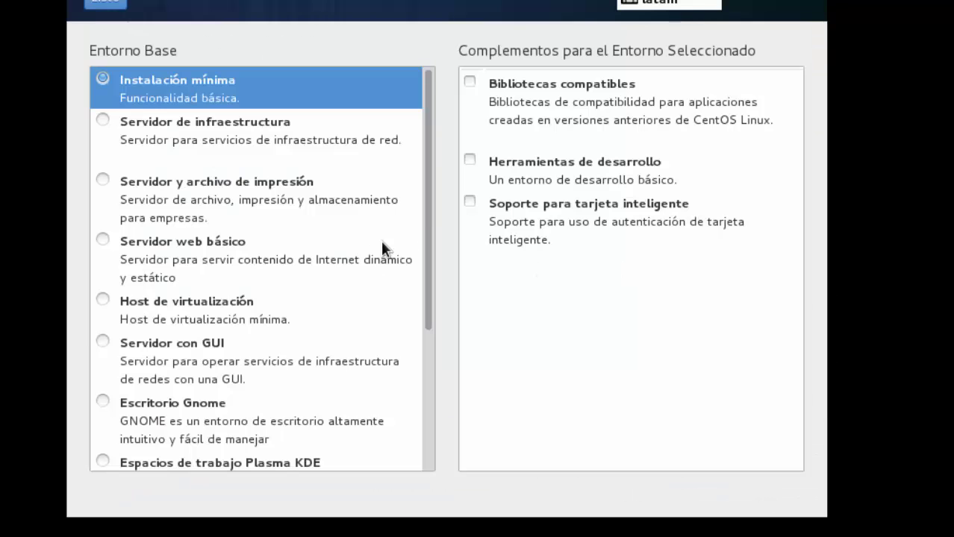
drag(429, 197, 411, 377)
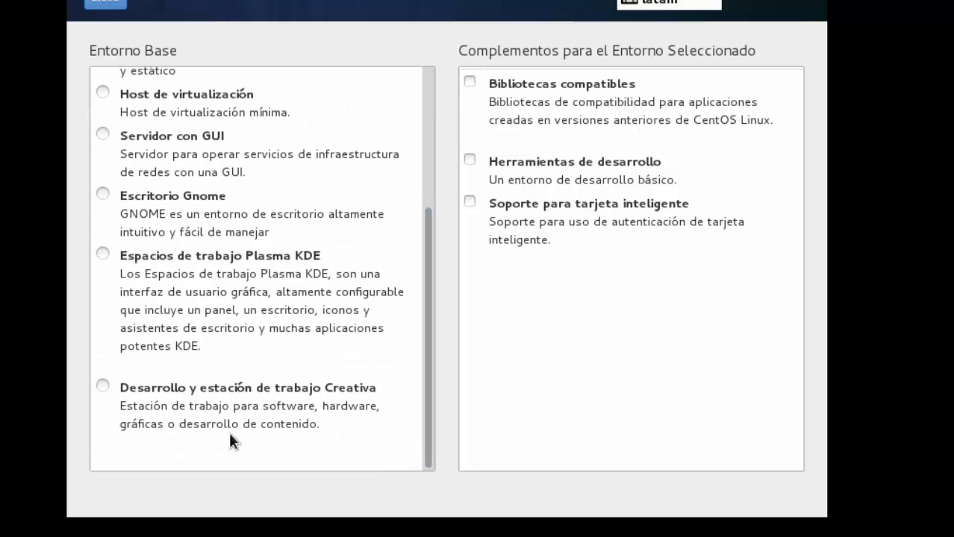
click(108, 385)
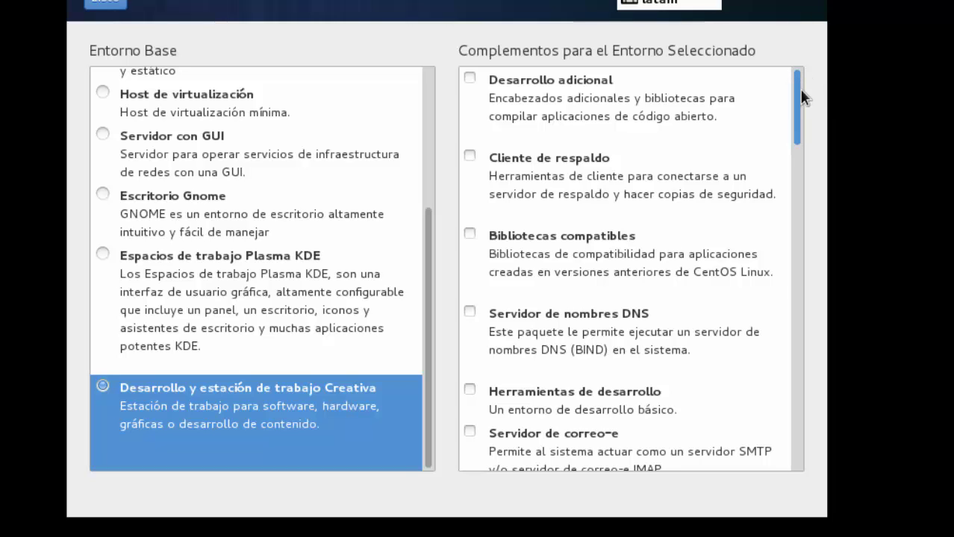
drag(801, 90, 799, 24)
Confirm the software choice and accept the 20.48 GB disk with automatic partitioning.
click(102, 3)
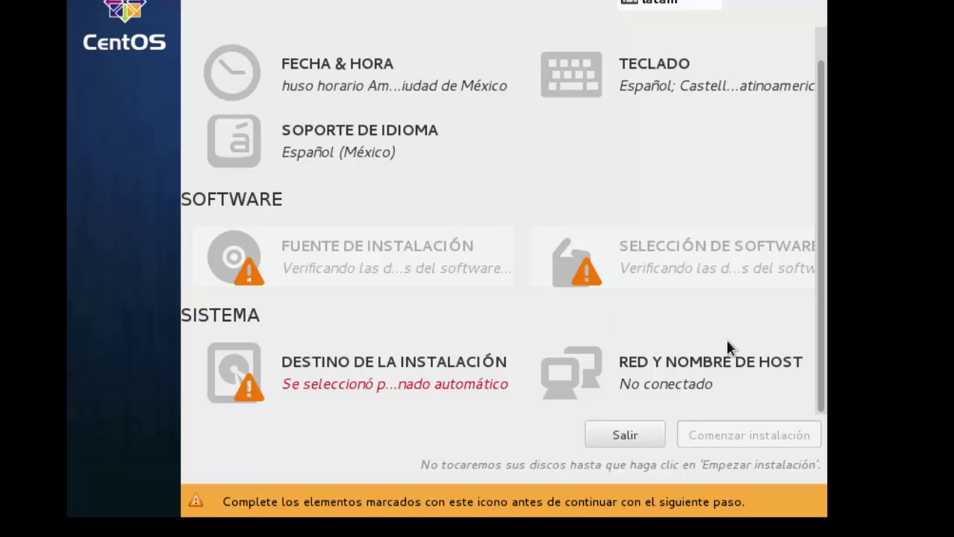
click(346, 403)
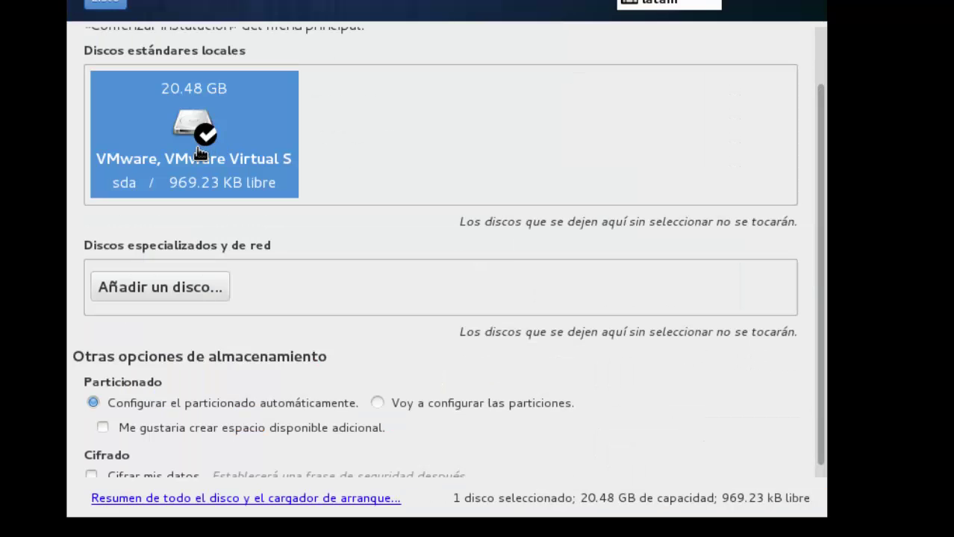
click(112, 3)
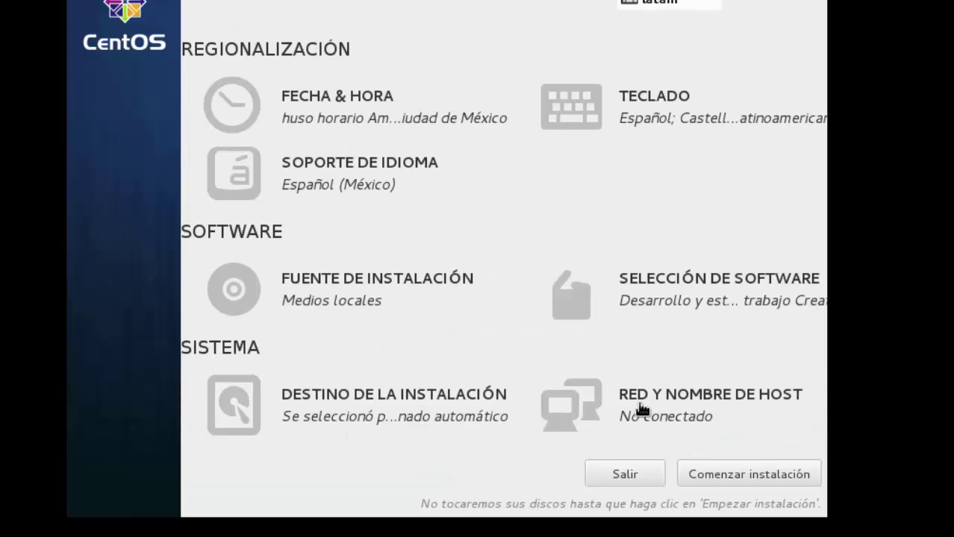
Switch on Ethernet eno16777736 (192.168.88.130), review its General, wired and IPv4 settings unchanged, then return to summary.
click(660, 407)
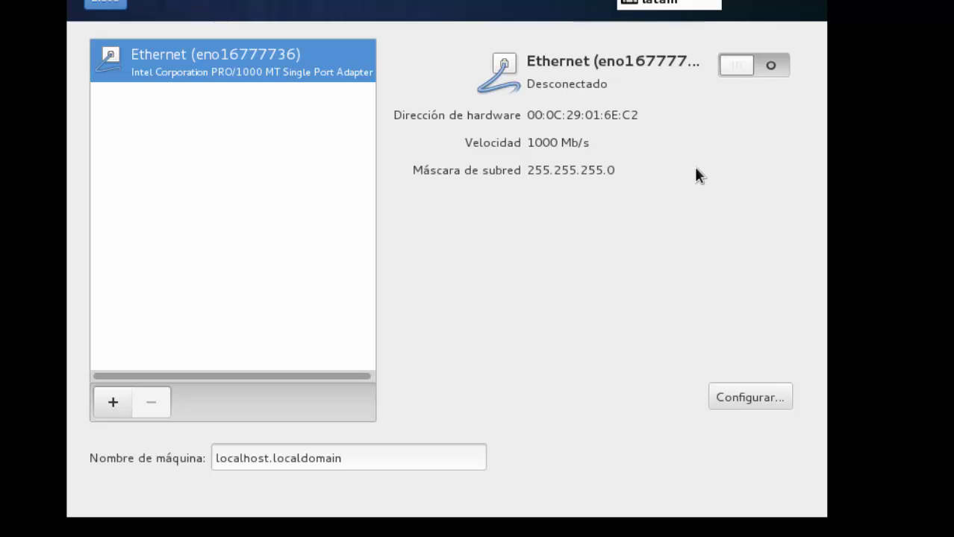
click(776, 69)
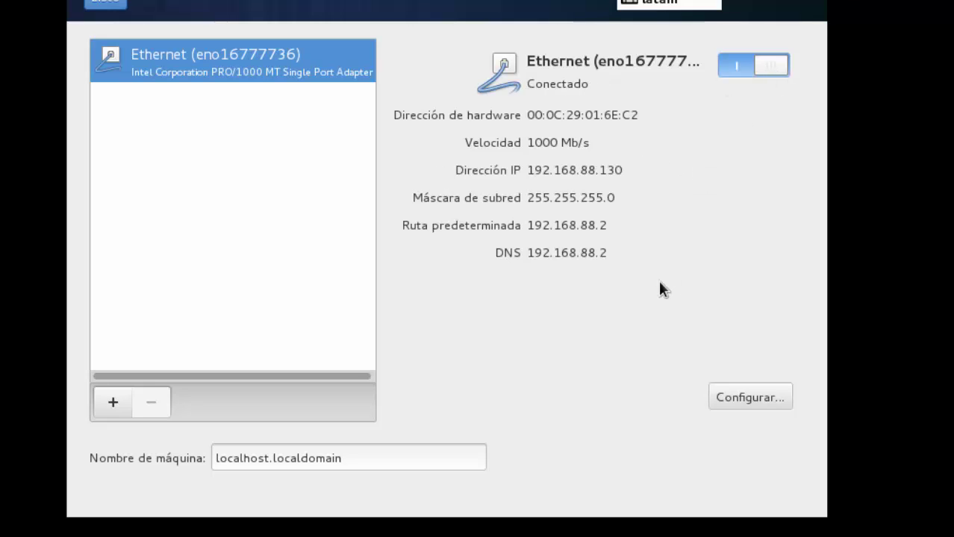
click(754, 397)
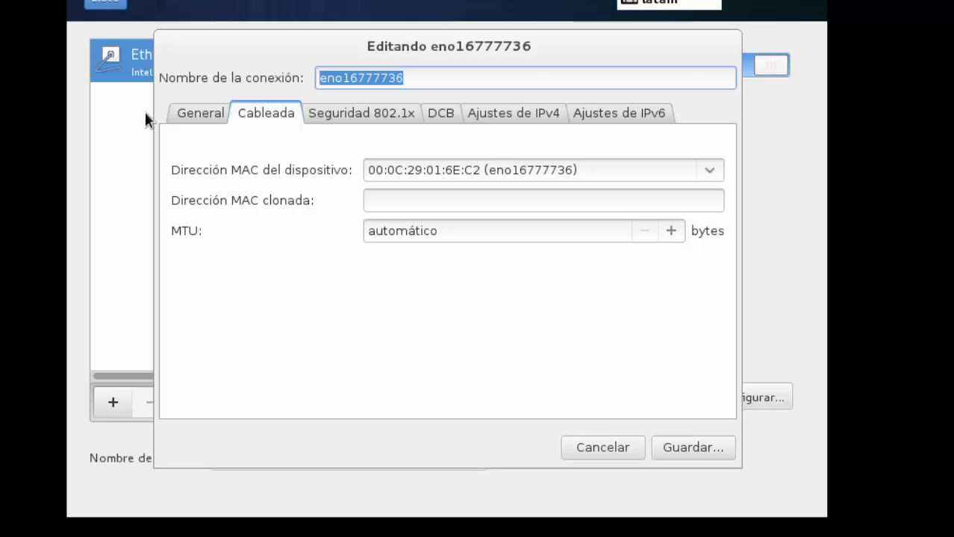
click(190, 112)
click(267, 115)
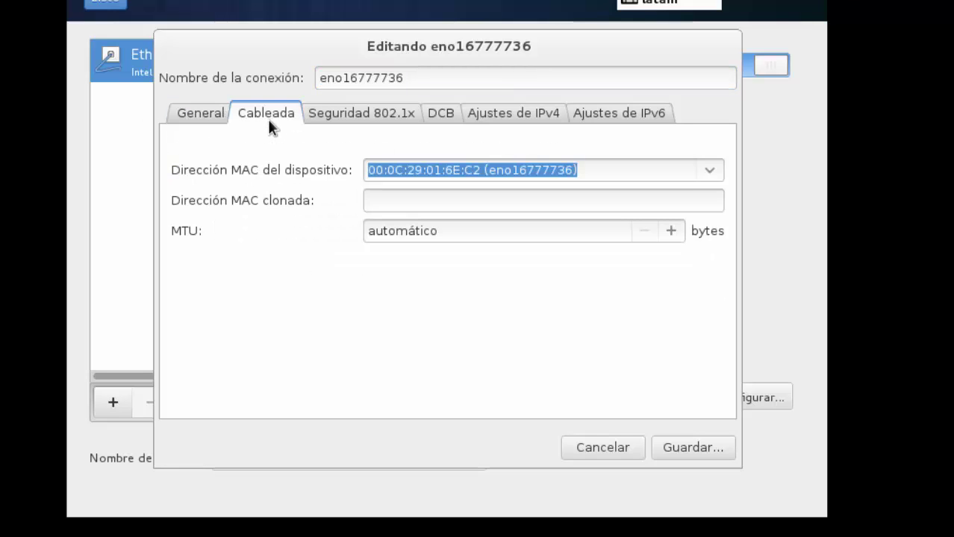
click(504, 120)
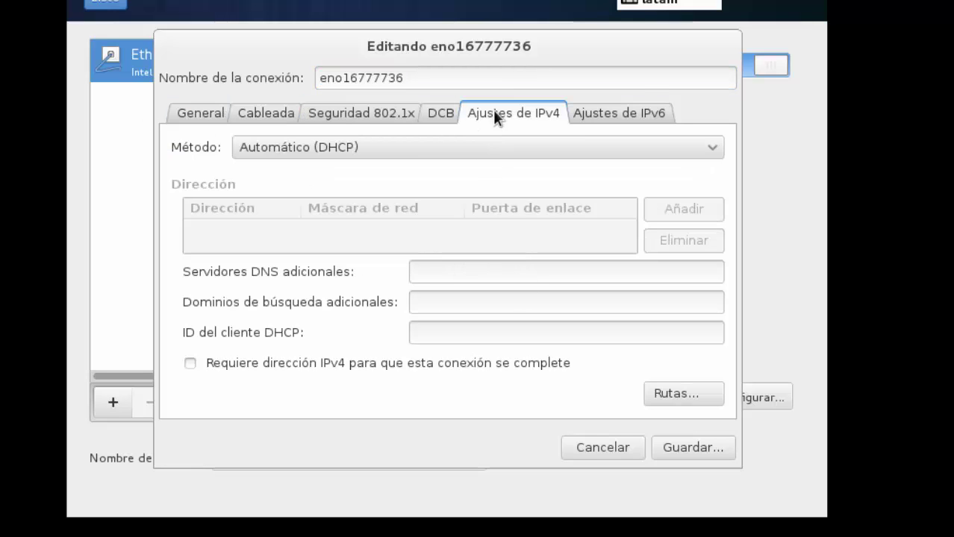
click(612, 447)
click(101, 6)
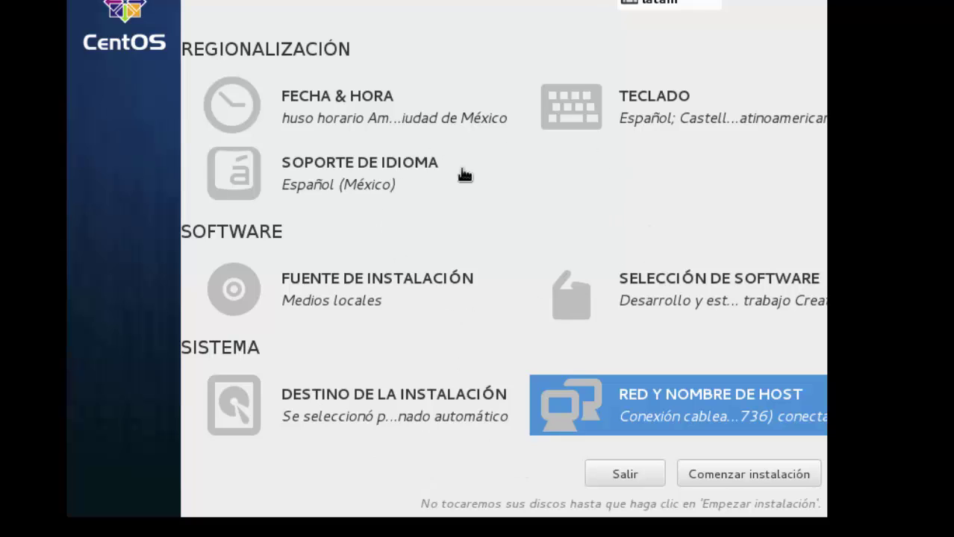
Begin the installation and set a confirmed root password, accepting the Débil weak-password warning.
click(748, 476)
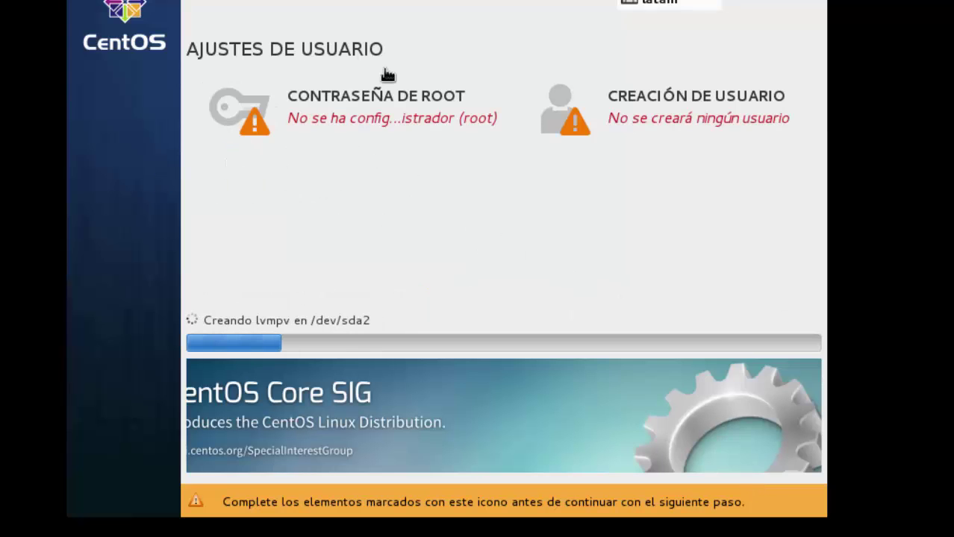
click(365, 117)
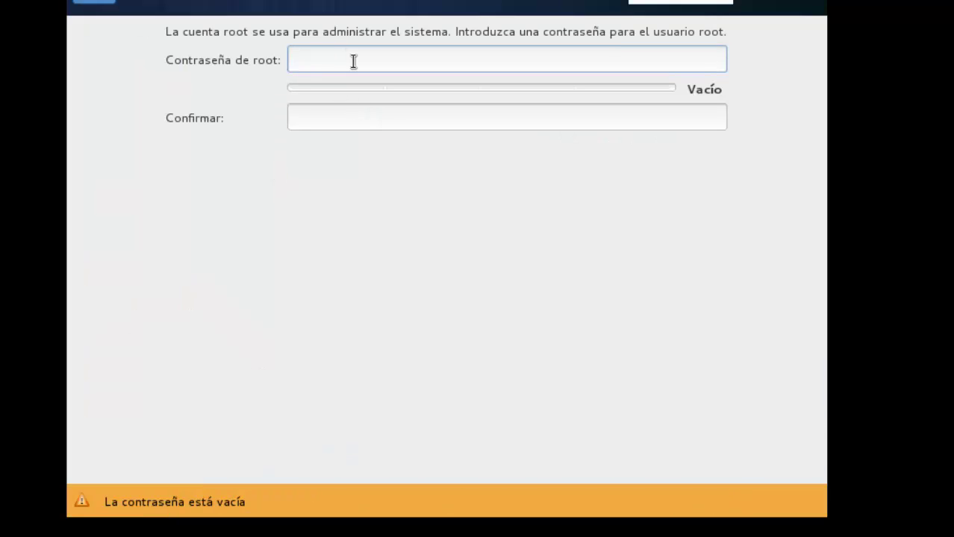
text(*********)
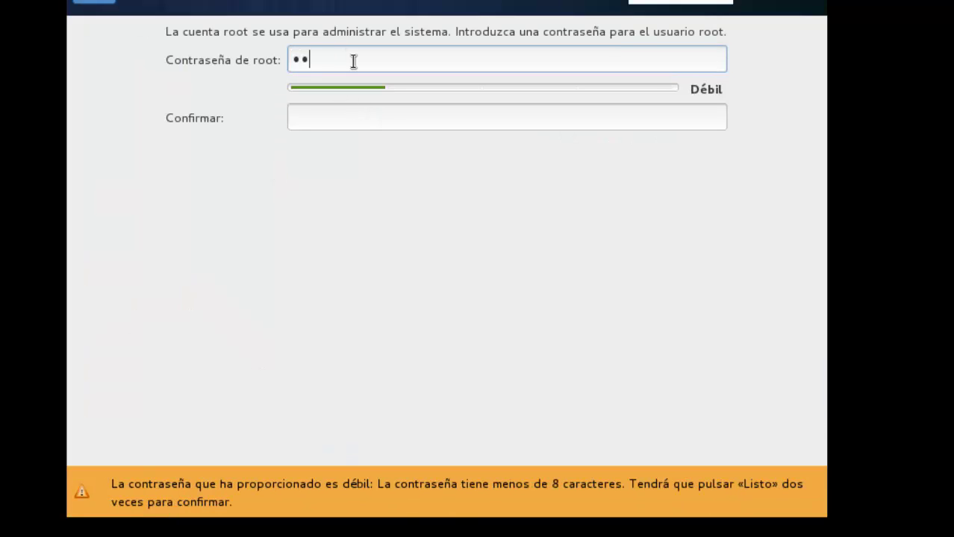
key(Tab)
text(*)
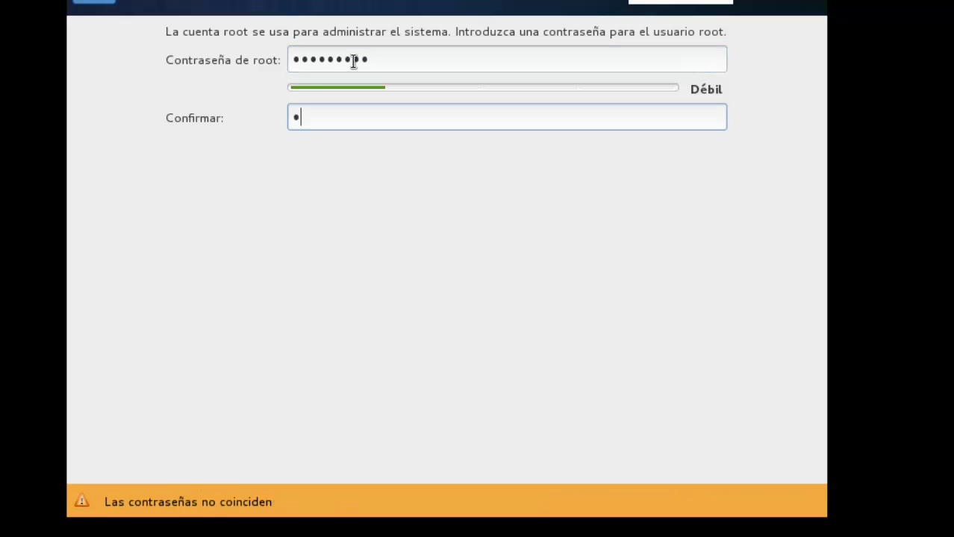
key(BackSpace)
text(*********)
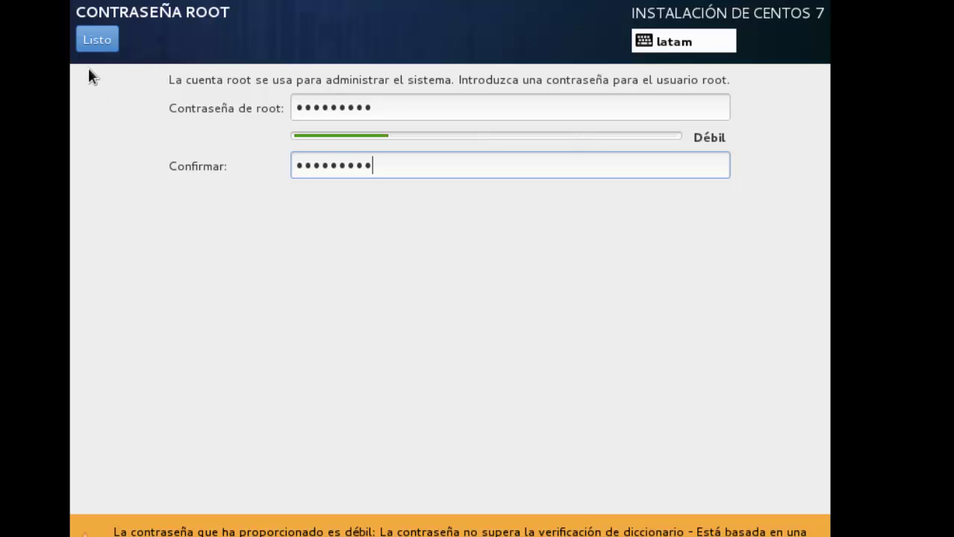
click(90, 41)
click(97, 40)
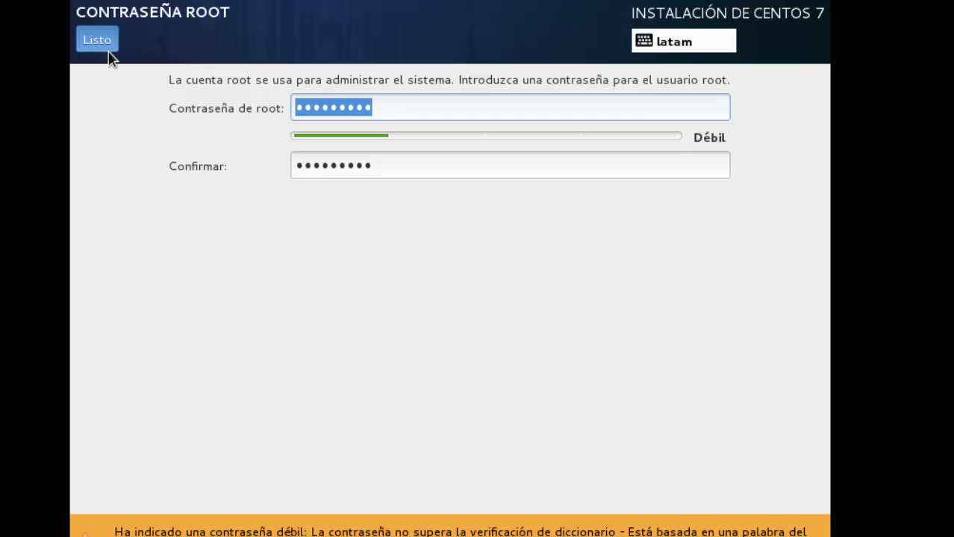
Enter the new user's full name, correcting its ending, and fill in the username.
click(671, 159)
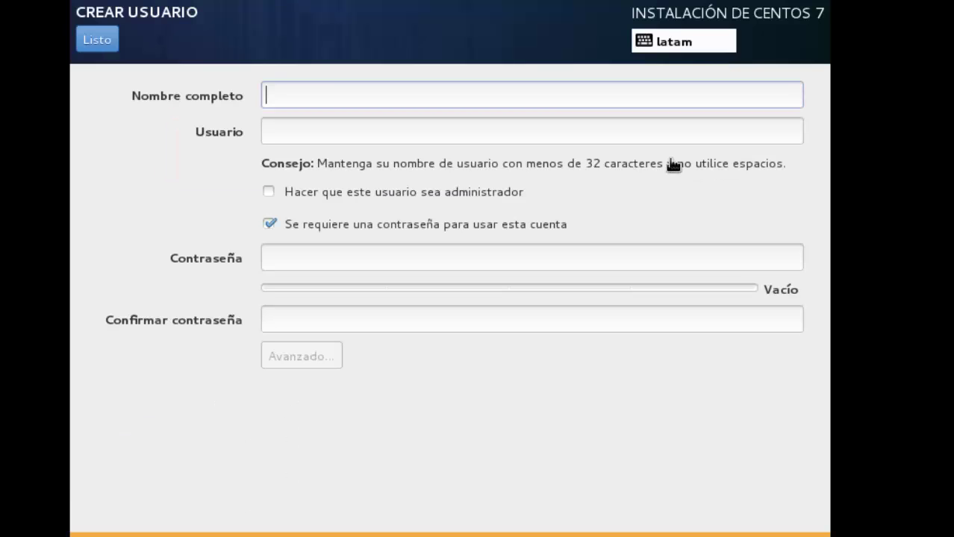
text(d)
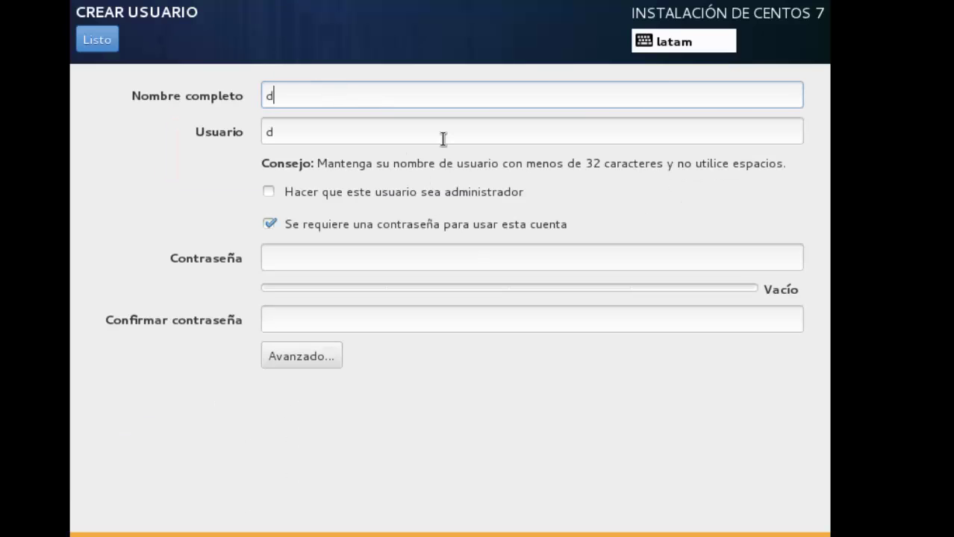
text(annyel)
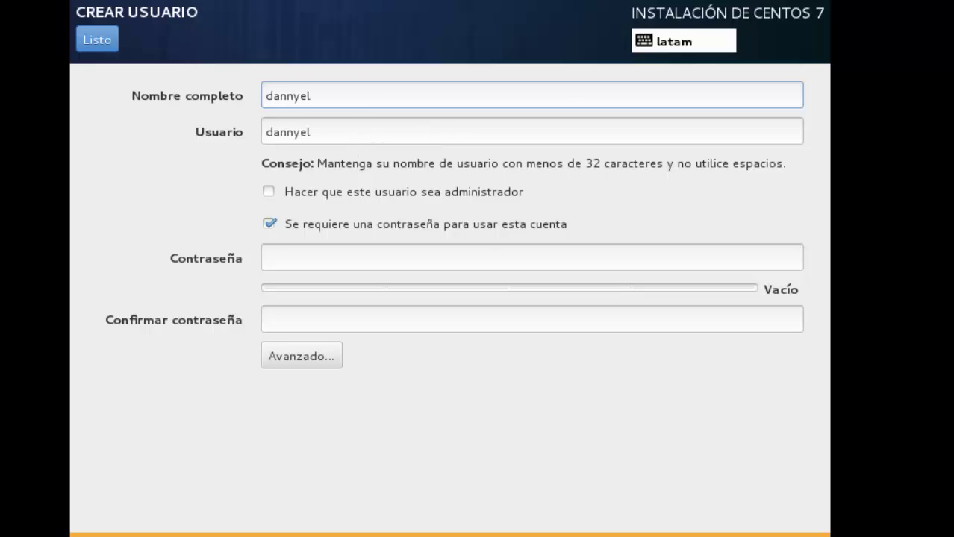
key(BackSpace)
key(BackSpace)
key(BackSpace)
key(BackSpace)
text(iel)
key(Tab)
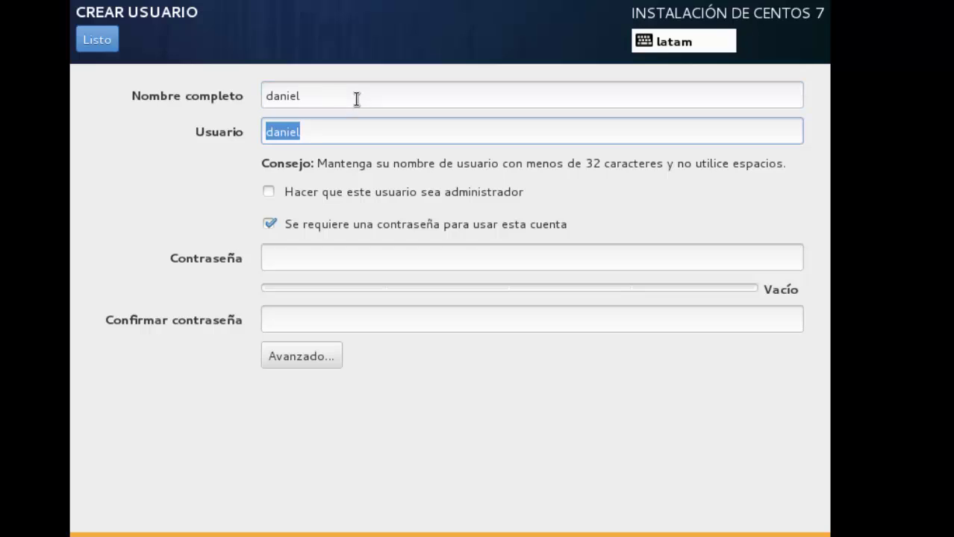
text(da)
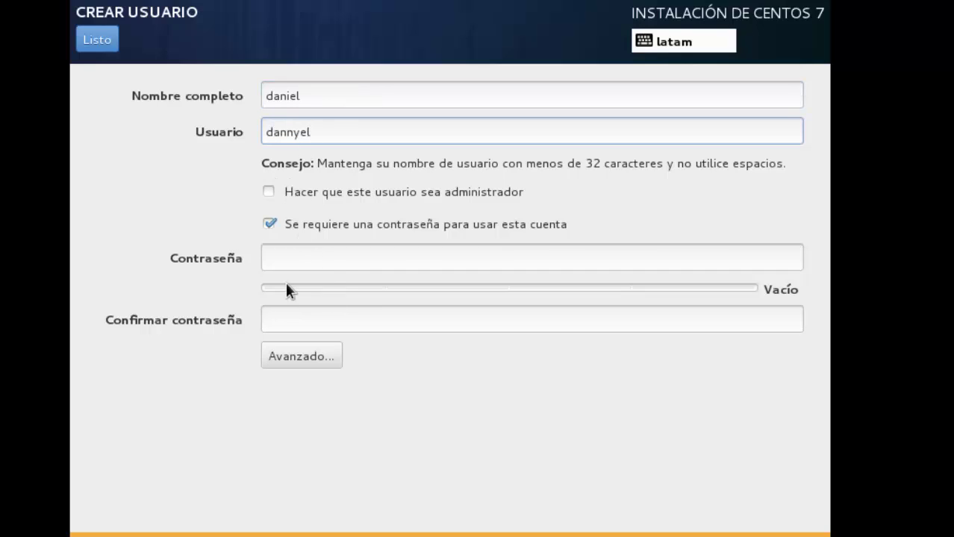
Set and confirm the user's password, accepting the weak-password warning.
click(371, 258)
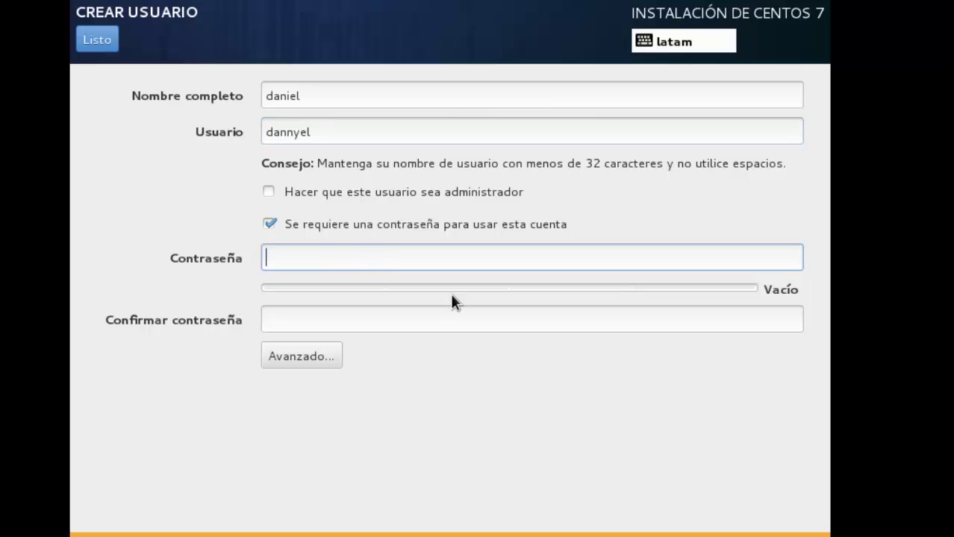
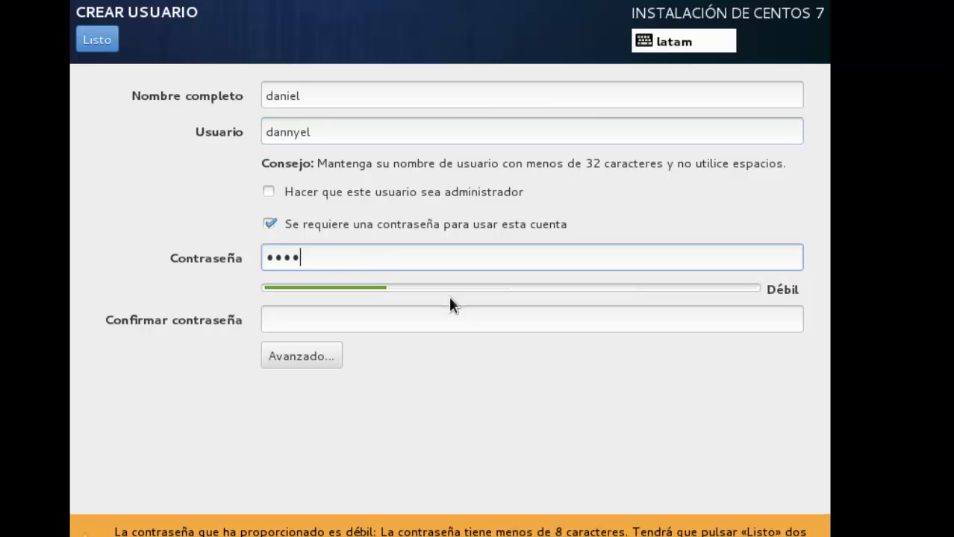
key(Tab)
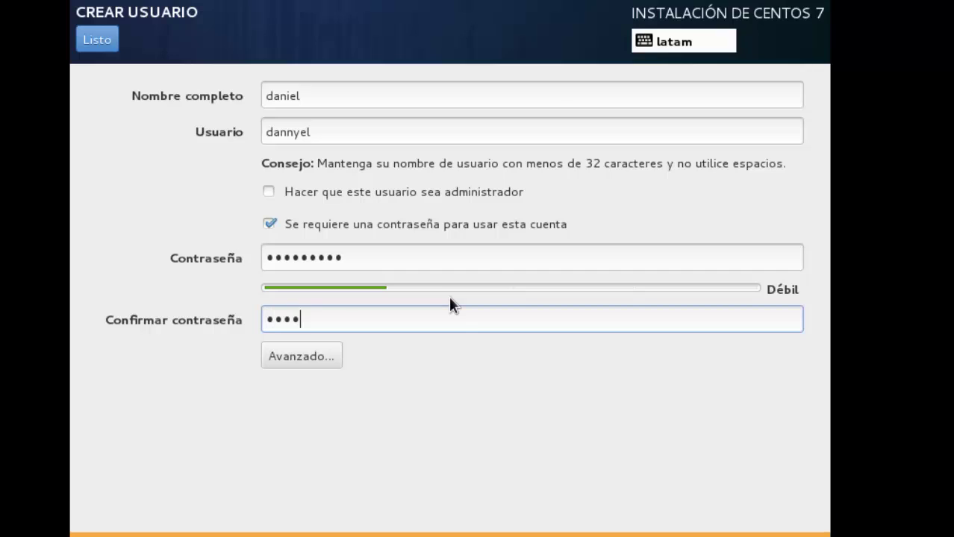
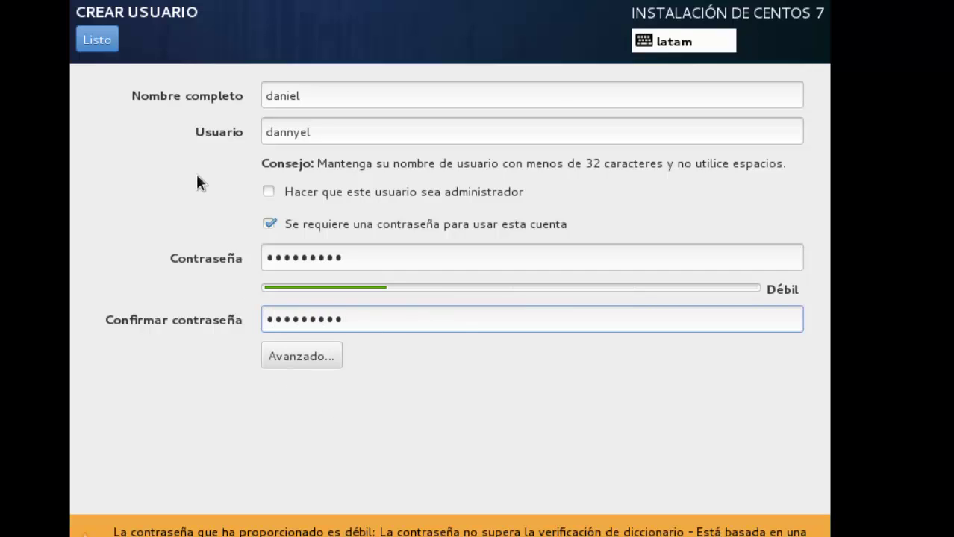
click(105, 49)
click(106, 51)
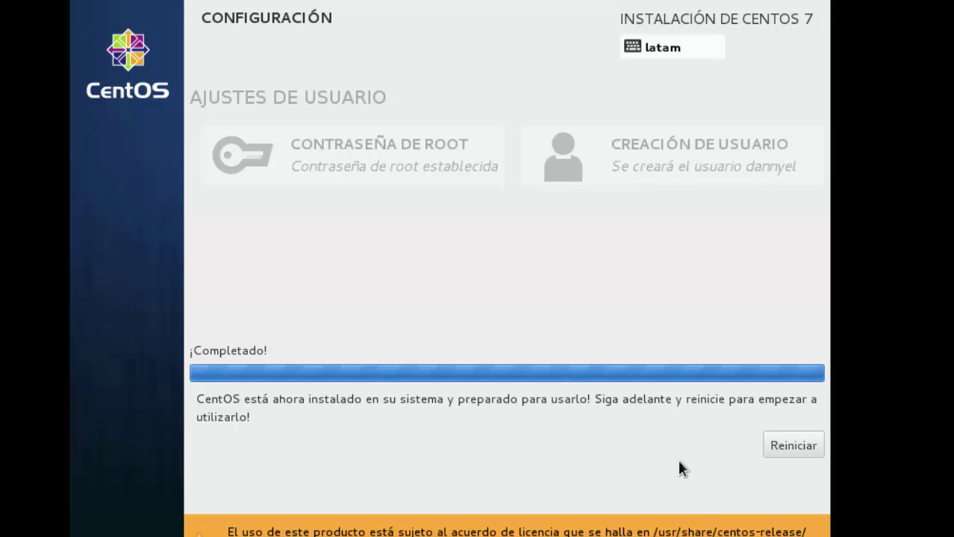
Once the installation shows ¡Completado!, restart the virtual machine with Reiniciar.
click(794, 444)
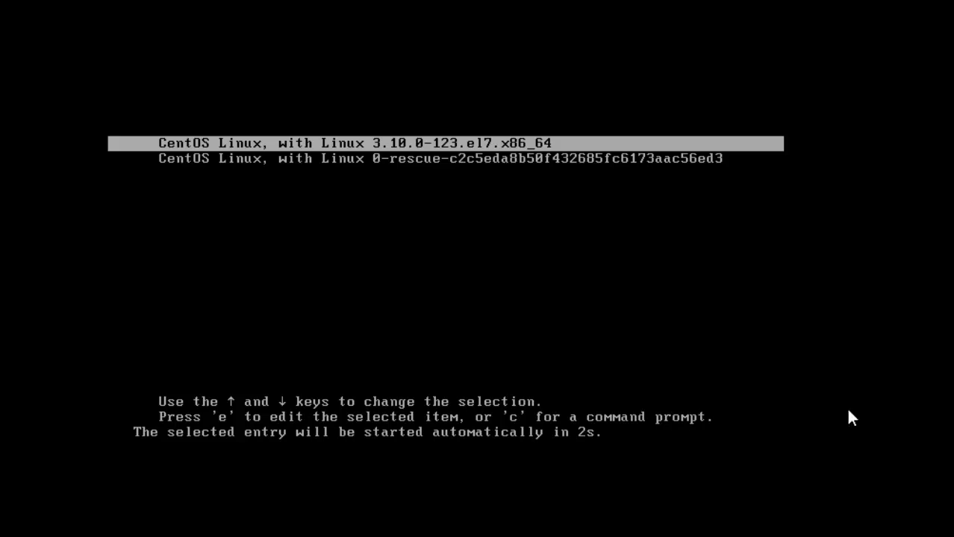
In the GRUB menu, choose the first CentOS Linux kernel entry instead of rescue and boot it.
key(Down)
key(Up)
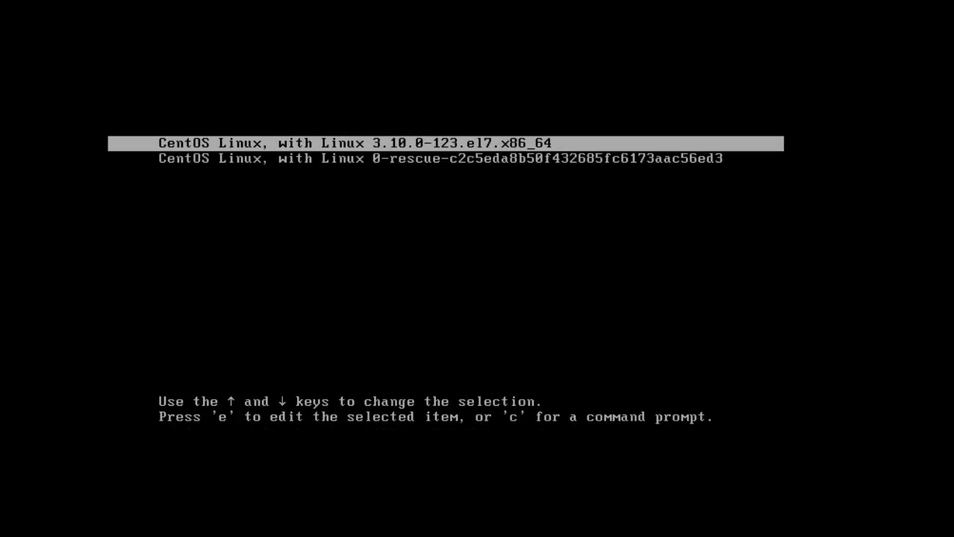
key(Down)
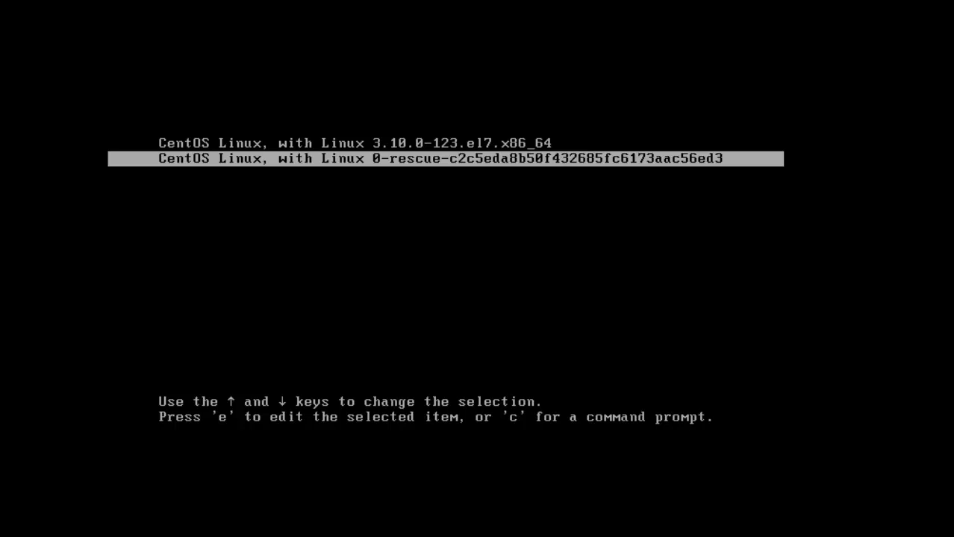
key(Up)
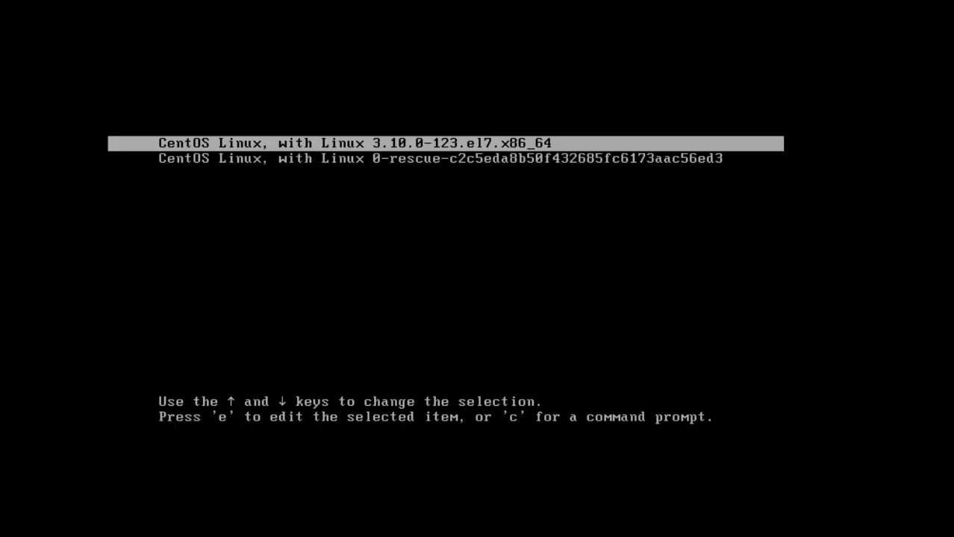
key(Return)
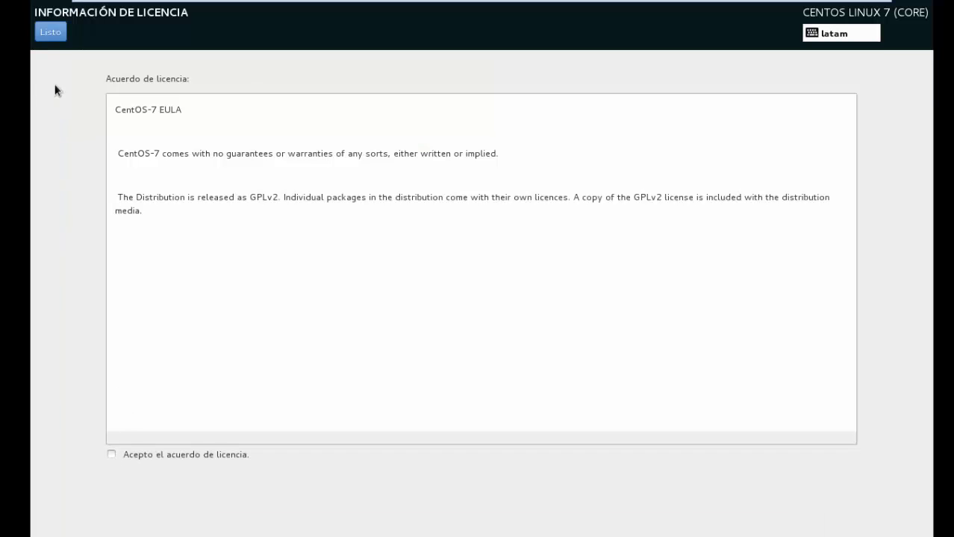
Accept the CentOS-7 license agreement, finish configuration, and continue past the Kdump page.
click(112, 454)
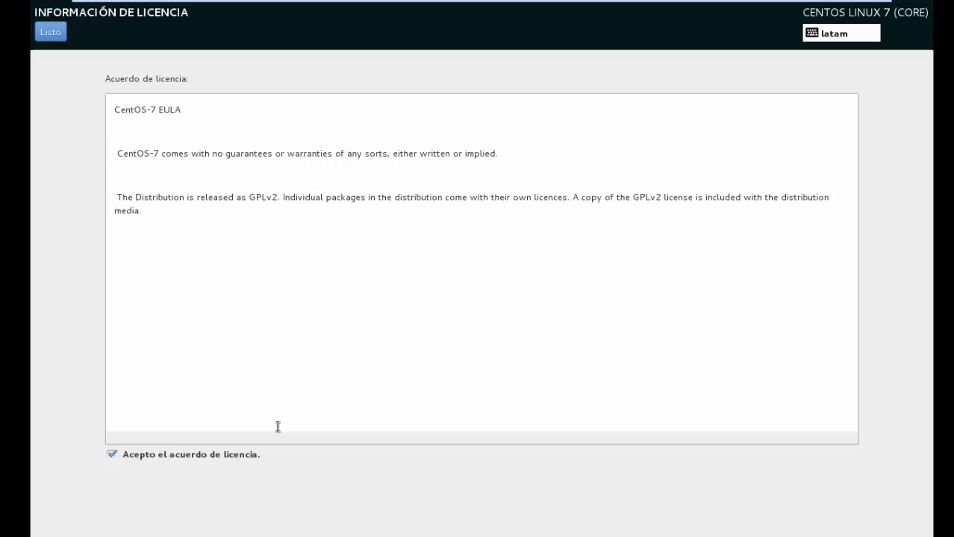
click(49, 33)
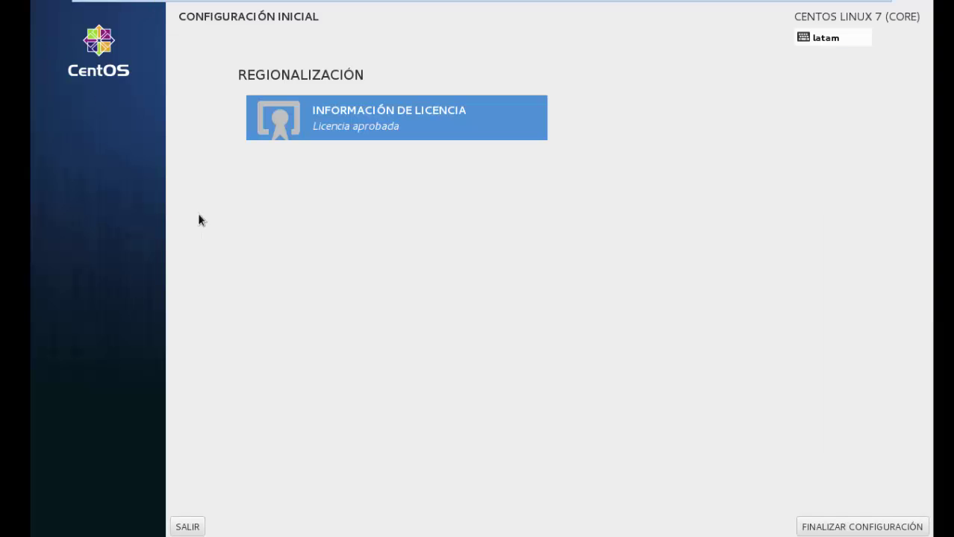
click(855, 529)
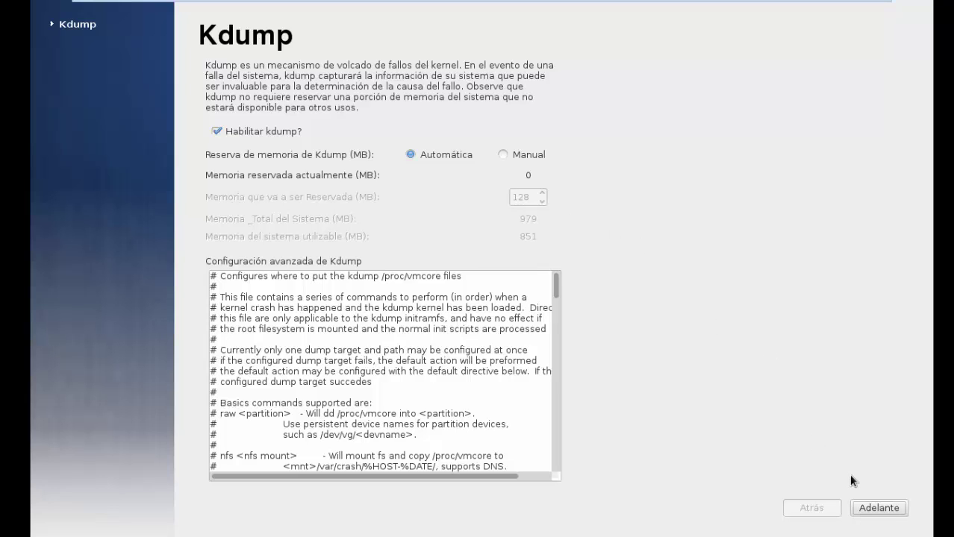
click(876, 508)
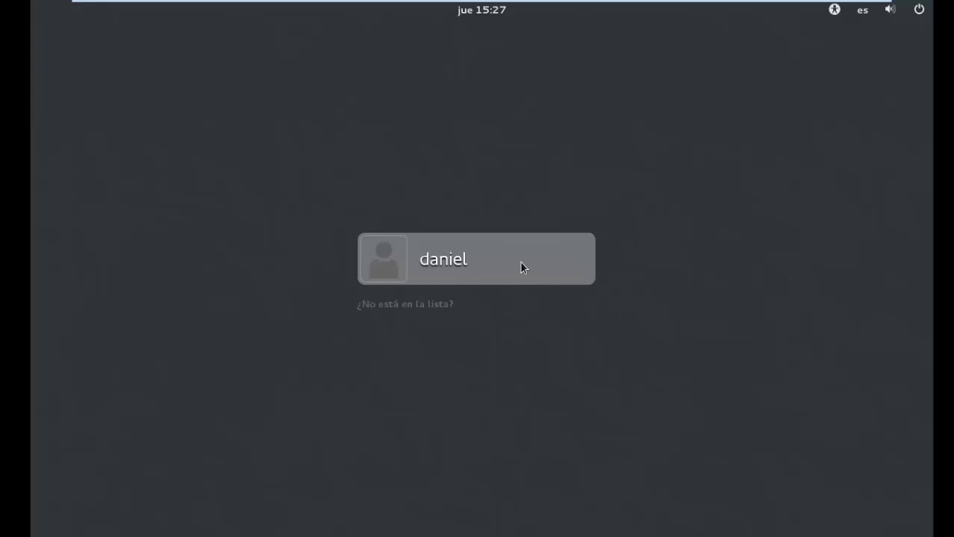
Log in as the newly created user with their password.
click(540, 261)
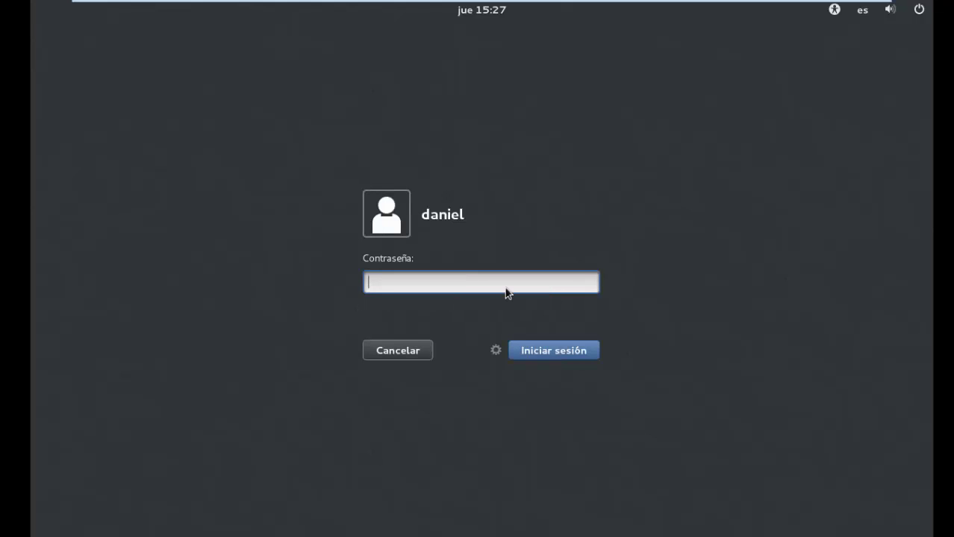
text(•••••••••)
key(Return)
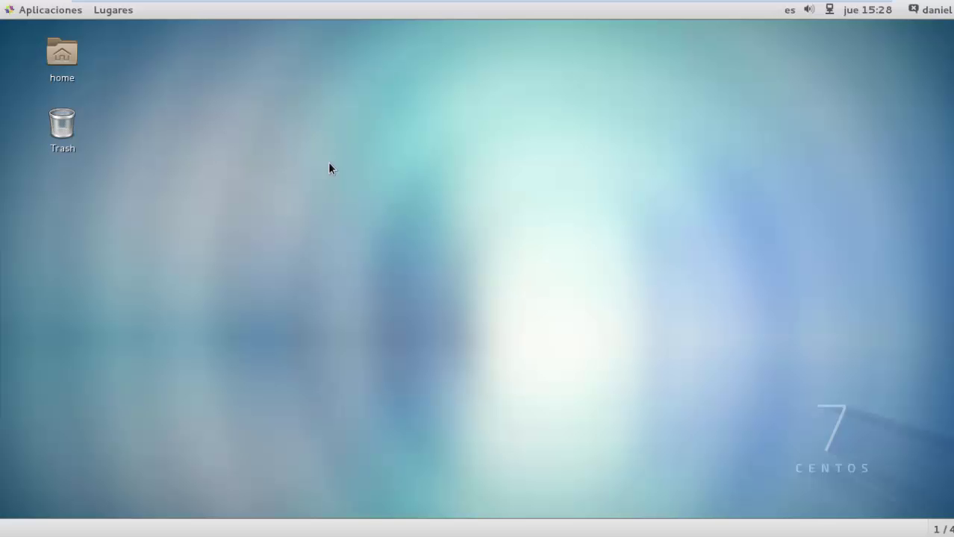
Browse the Aplicaciones menu categories, then close the list.
click(33, 14)
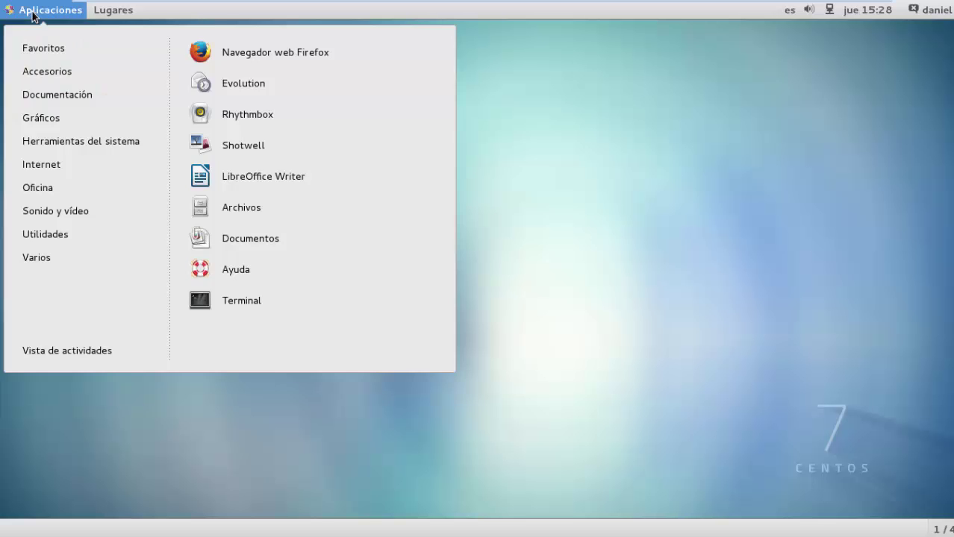
click(66, 187)
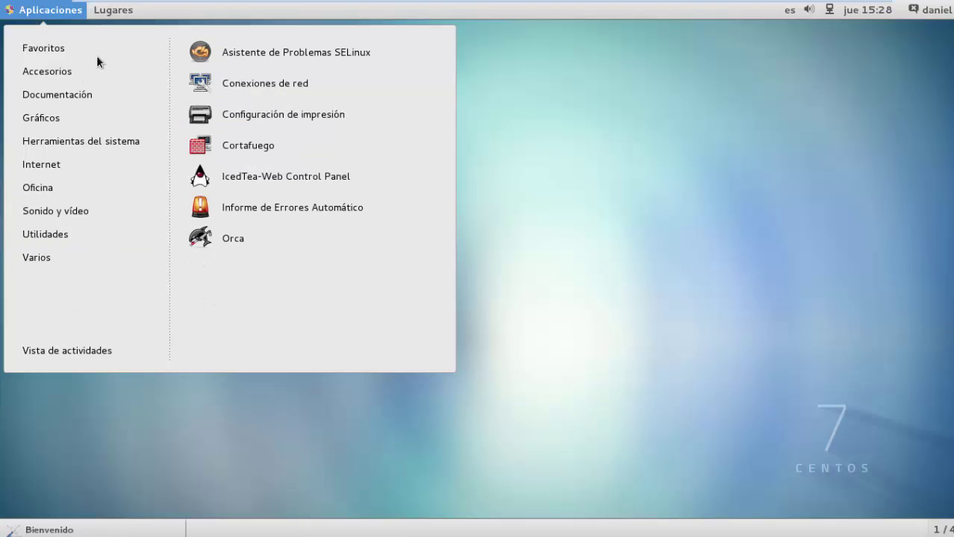
click(754, 245)
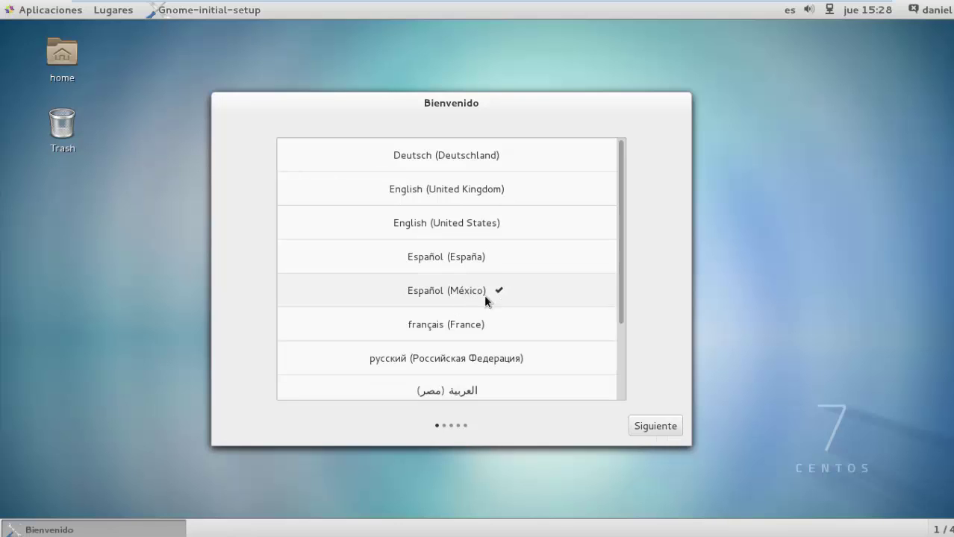
Keep Español (México) and the Latin American keyboard, skip online accounts, and start using CentOS Linux.
click(667, 426)
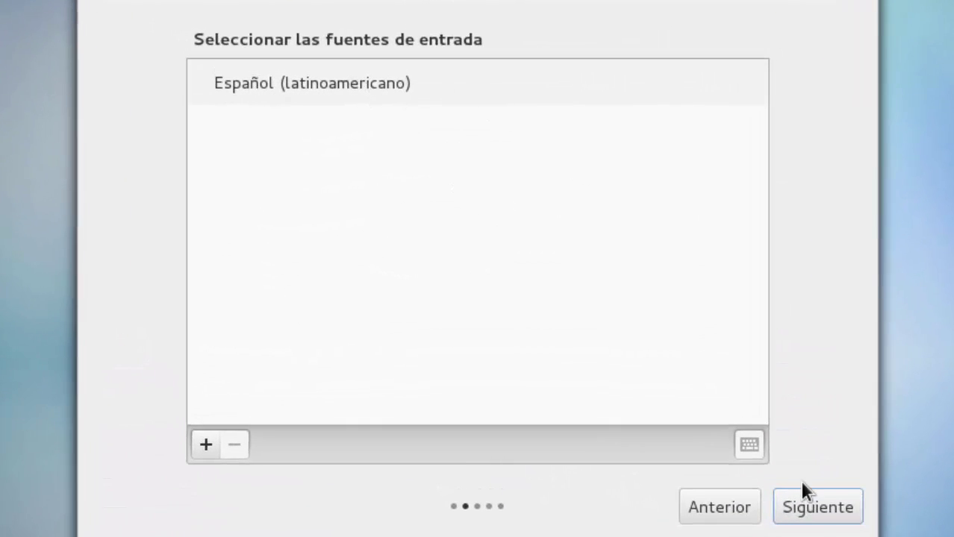
click(812, 518)
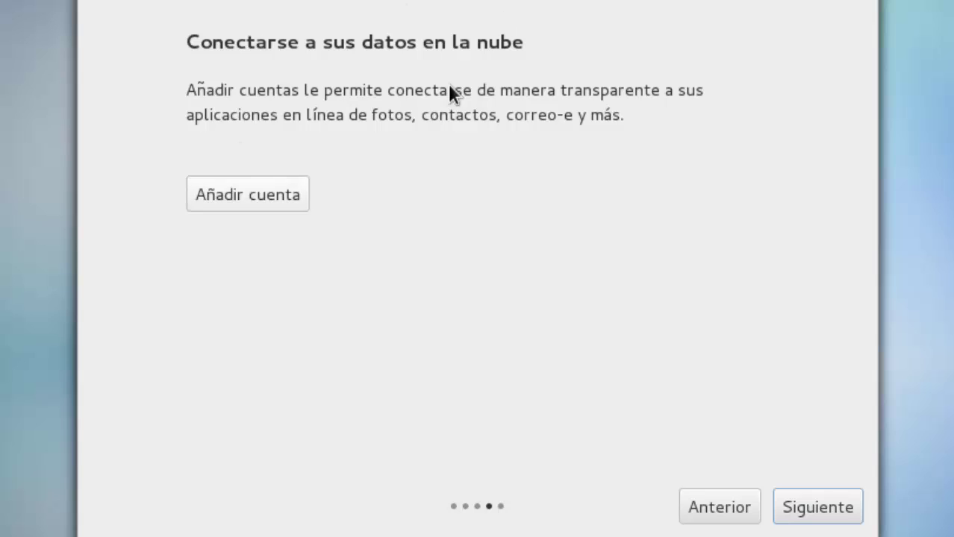
click(828, 519)
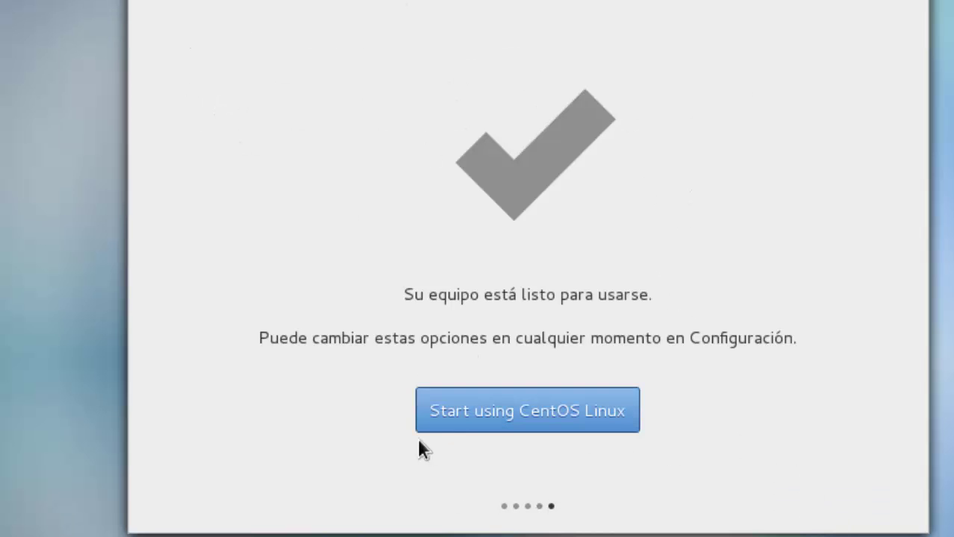
click(506, 419)
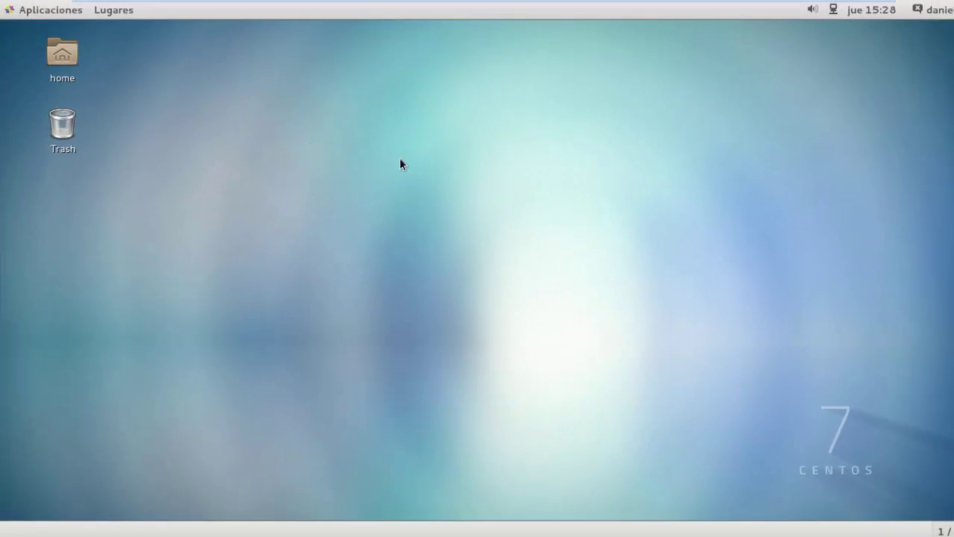
Launch Ayuda from the Aplicaciones Favoritos to show the Primeros pasos help page.
drag(307, 129, 529, 232)
click(45, 11)
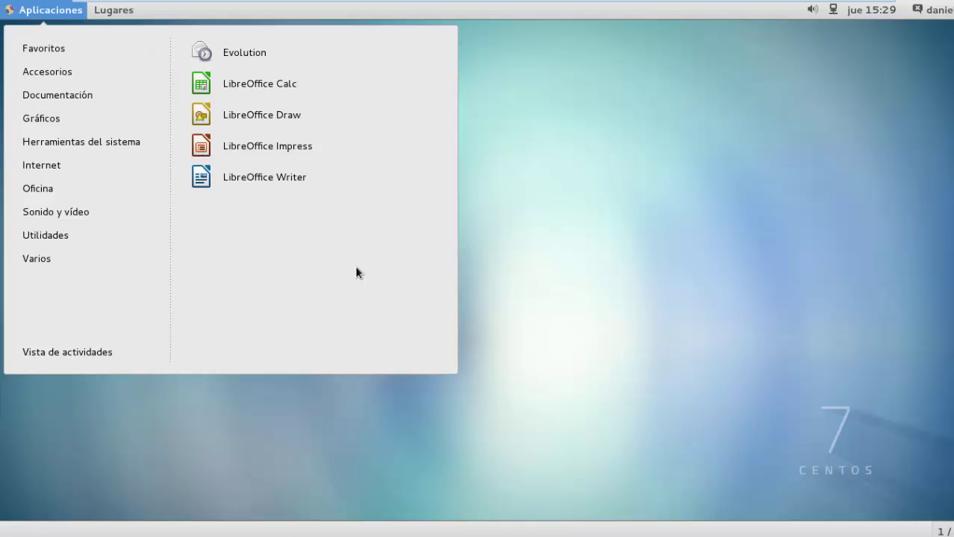
click(687, 330)
key(F1)
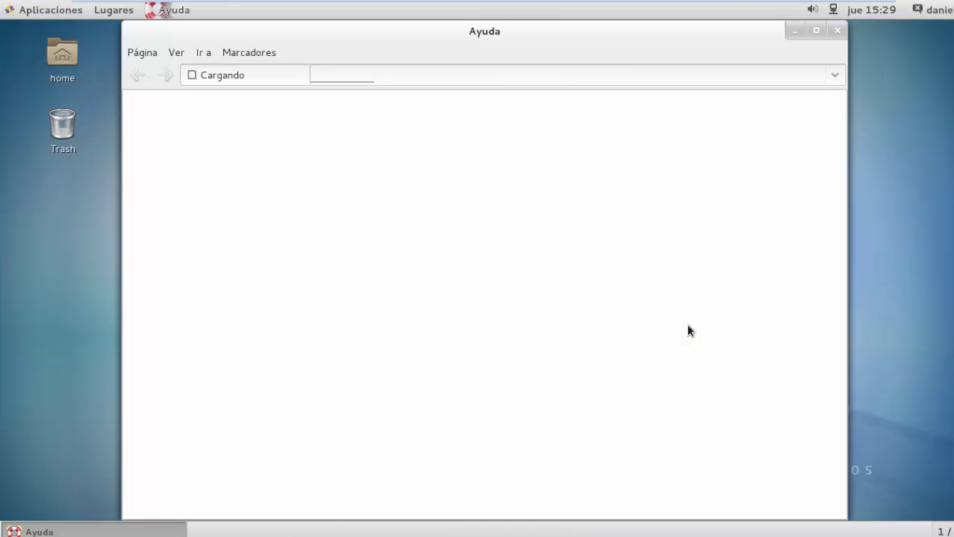